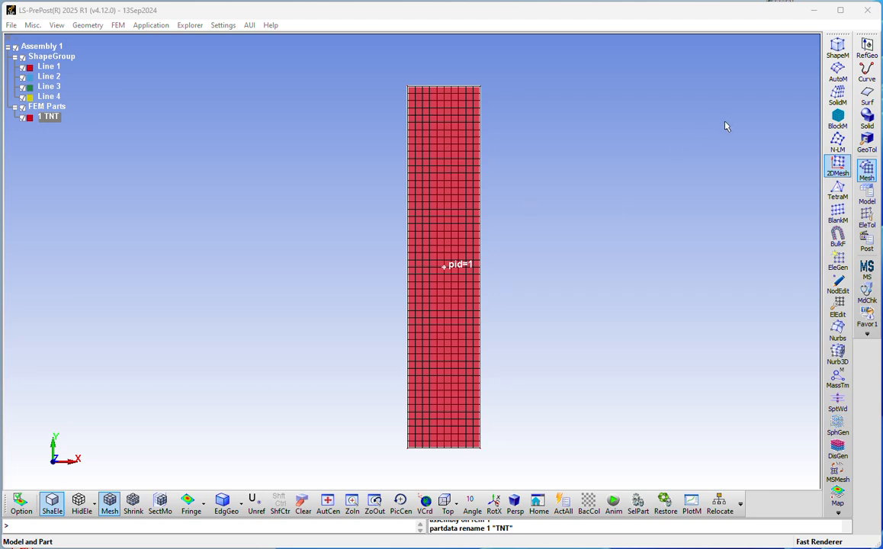
# Step: Switch the right toolbar to the Model tool set (SelPart, Keywrd, CreEnt)
pyautogui.click(870, 200)
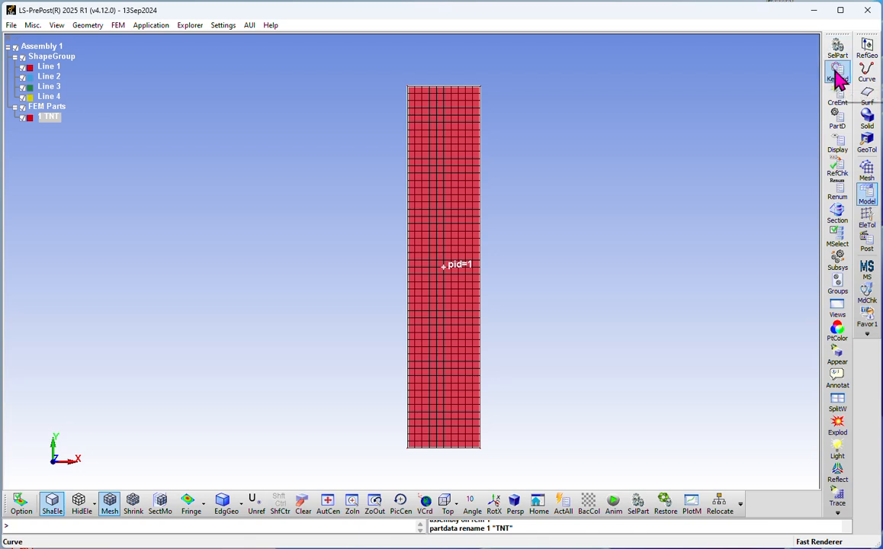
# Step: Open the Keyword Manager beside the mesh and inspect the model's ELEMENT_SHELL keyword
pyautogui.click(837, 76)
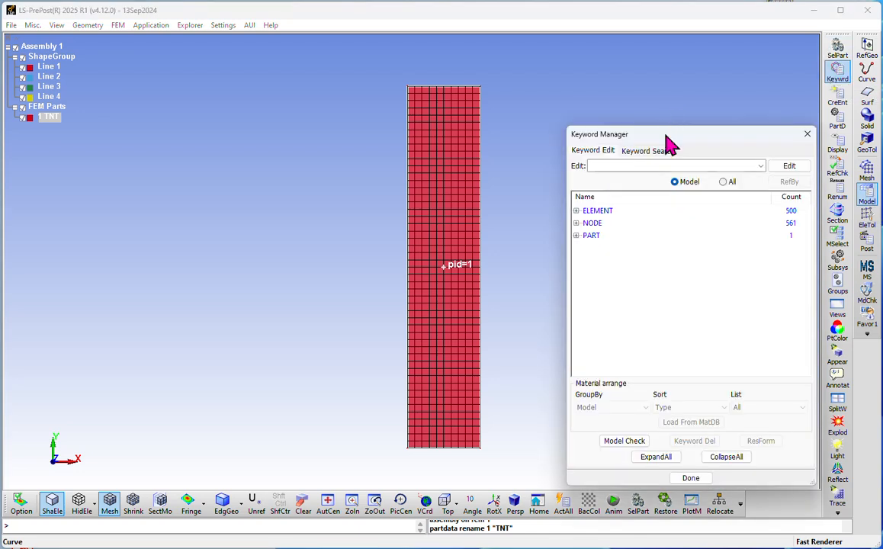
pyautogui.moveTo(671, 141); pyautogui.dragTo(639, 115)
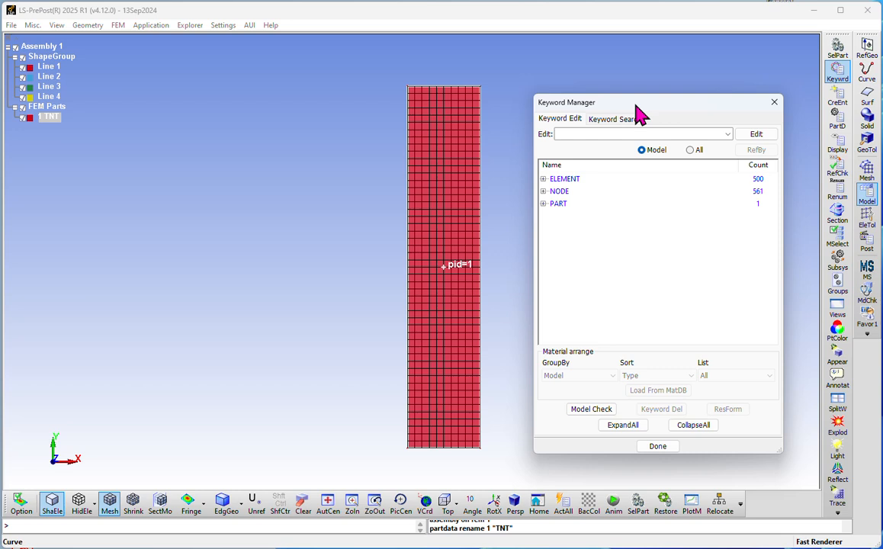
pyautogui.click(543, 179)
pyautogui.click(568, 191)
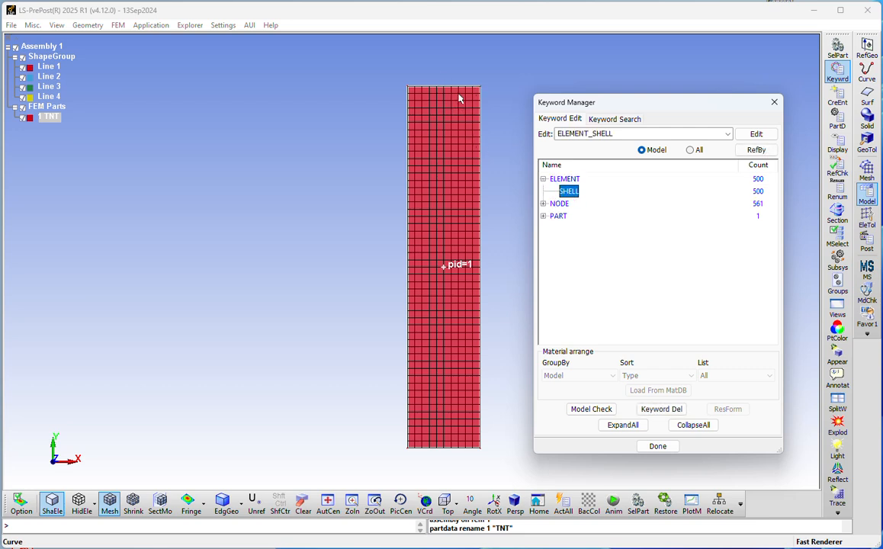
# Step: Review the NODE and PART keywords, then list All available keywords
pyautogui.click(543, 204)
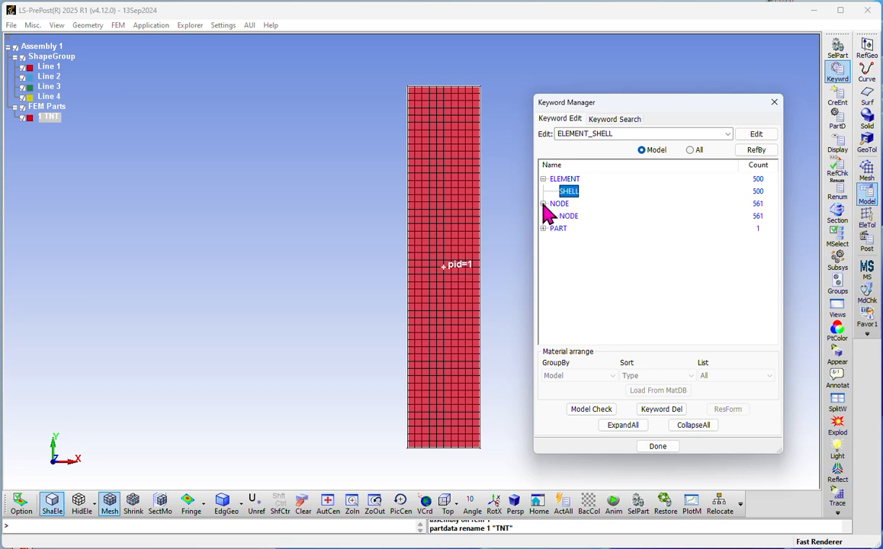
pyautogui.click(559, 204)
pyautogui.click(568, 215)
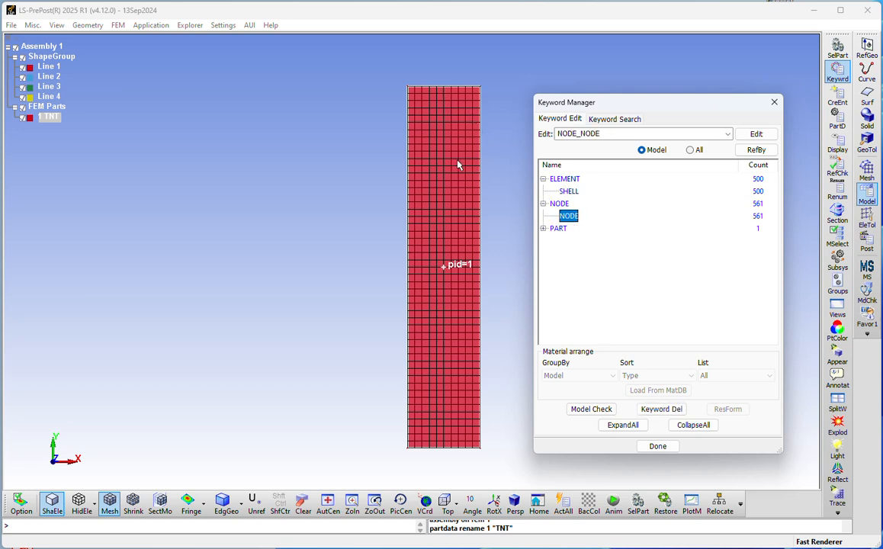
pyautogui.click(555, 228)
pyautogui.click(543, 228)
pyautogui.click(568, 241)
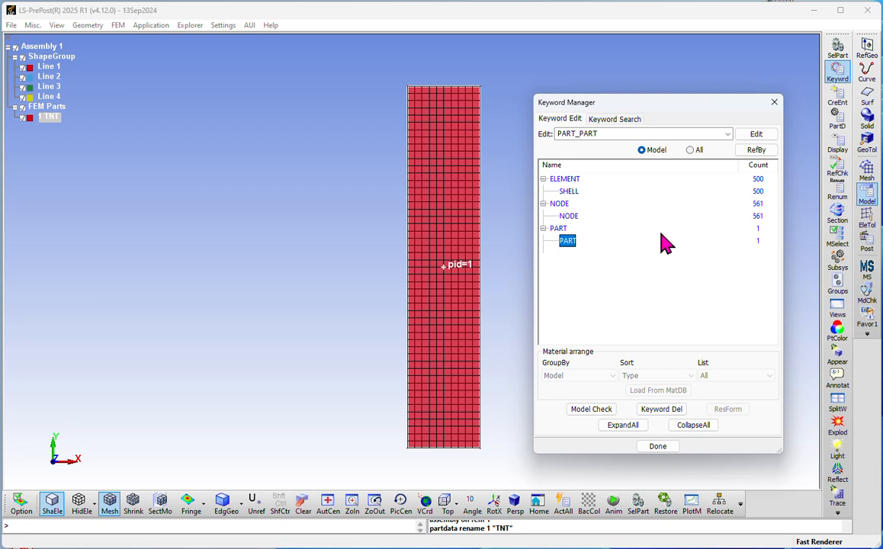
pyautogui.click(691, 151)
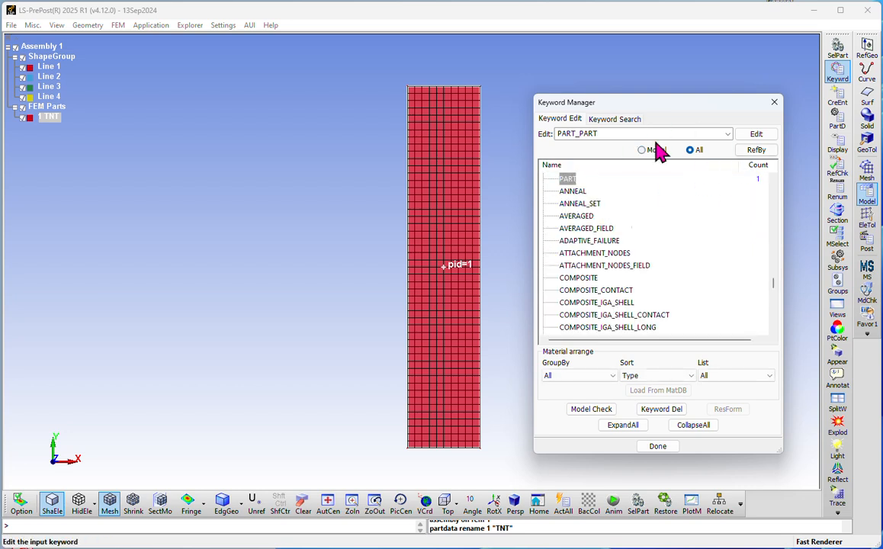
# Step: Expand the CONTACT keyword family and scroll through its entries
pyautogui.scroll(4, 591, 229)
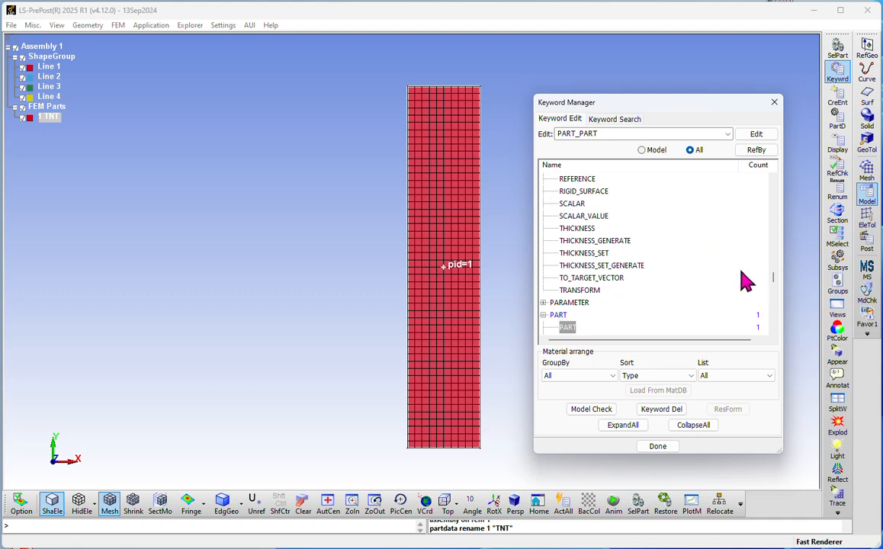
pyautogui.moveTo(777, 280); pyautogui.dragTo(775, 182)
pyautogui.scroll(-2, 639, 233)
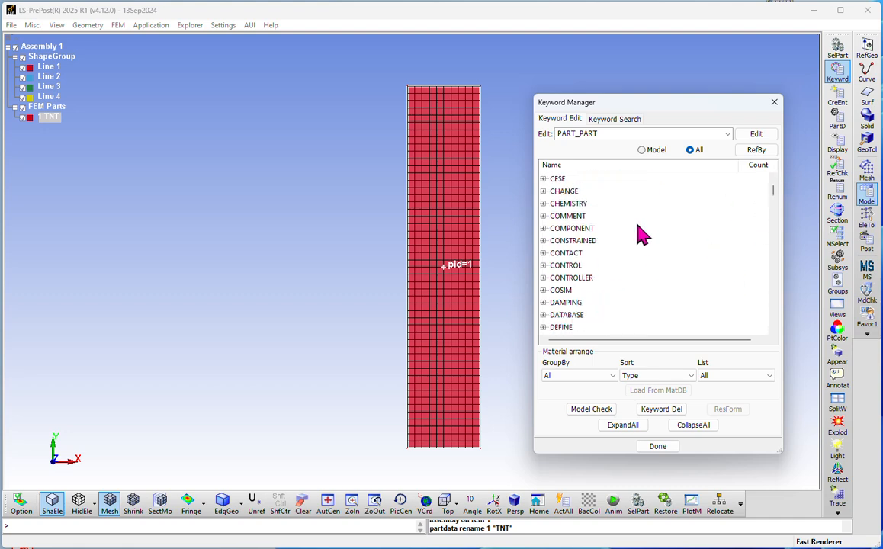
pyautogui.click(544, 254)
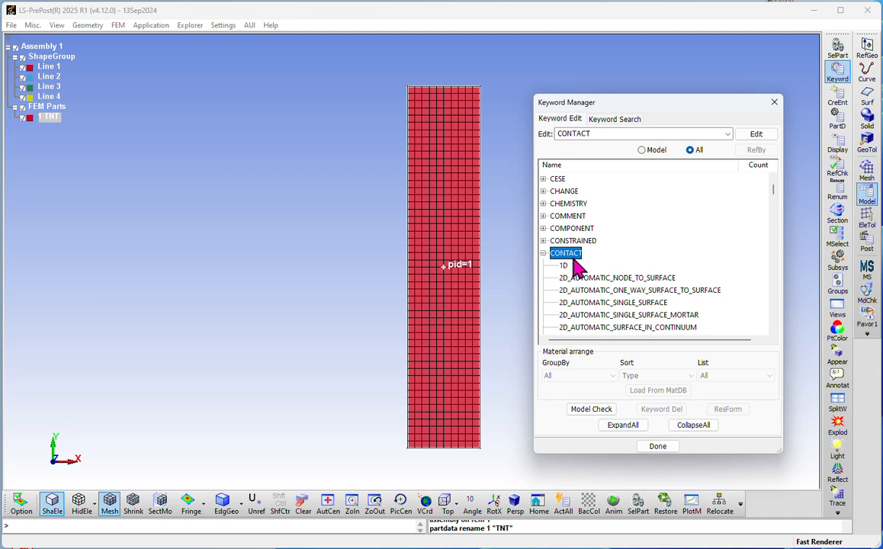
pyautogui.scroll(-2, 577, 264)
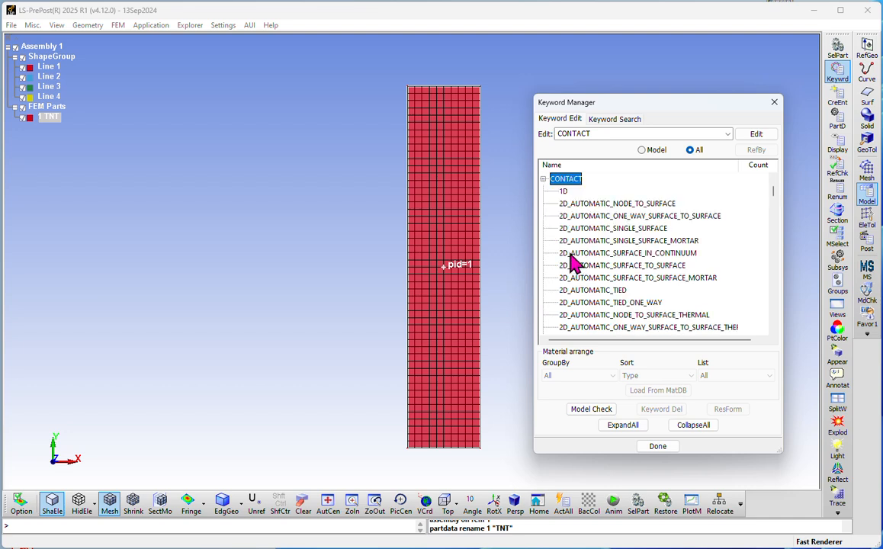
pyautogui.scroll(-2, 576, 262)
pyautogui.scroll(-6, 620, 260)
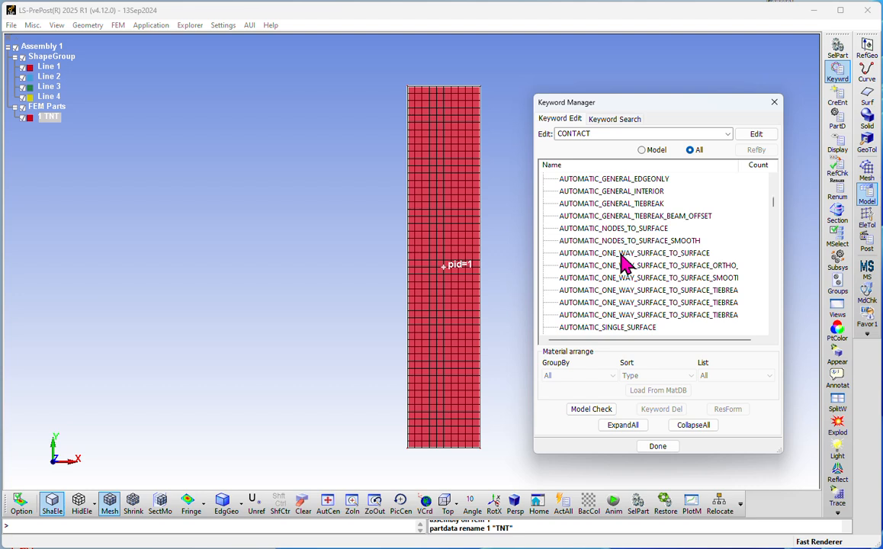
pyautogui.scroll(-5, 610, 260)
pyautogui.scroll(-1, 601, 254)
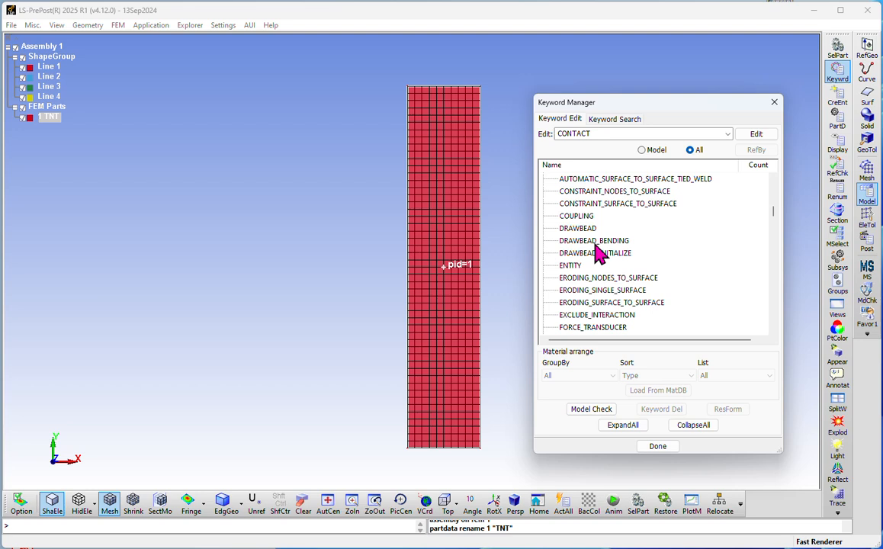
pyautogui.scroll(-12, 596, 248)
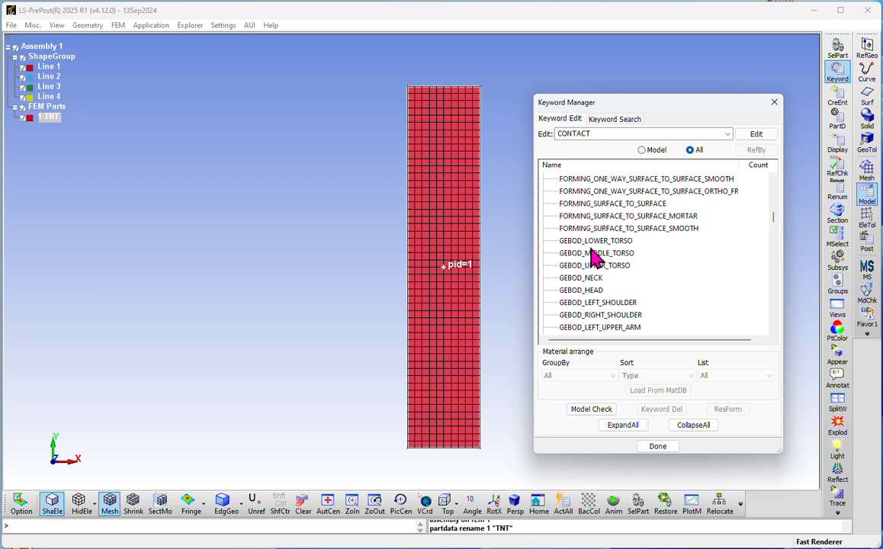
pyautogui.scroll(-8, 593, 253)
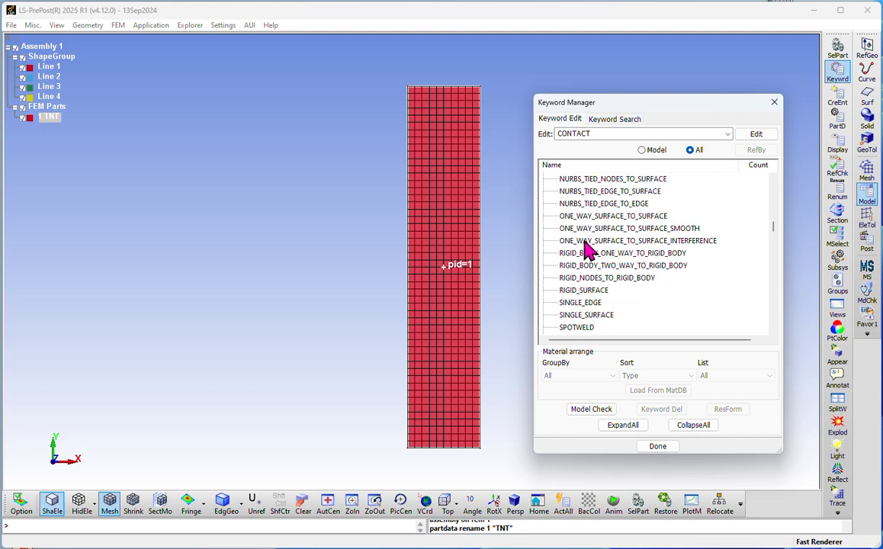
pyautogui.scroll(-6, 583, 249)
pyautogui.scroll(7, 583, 249)
pyautogui.scroll(-1, 631, 243)
pyautogui.scroll(-1, 631, 243)
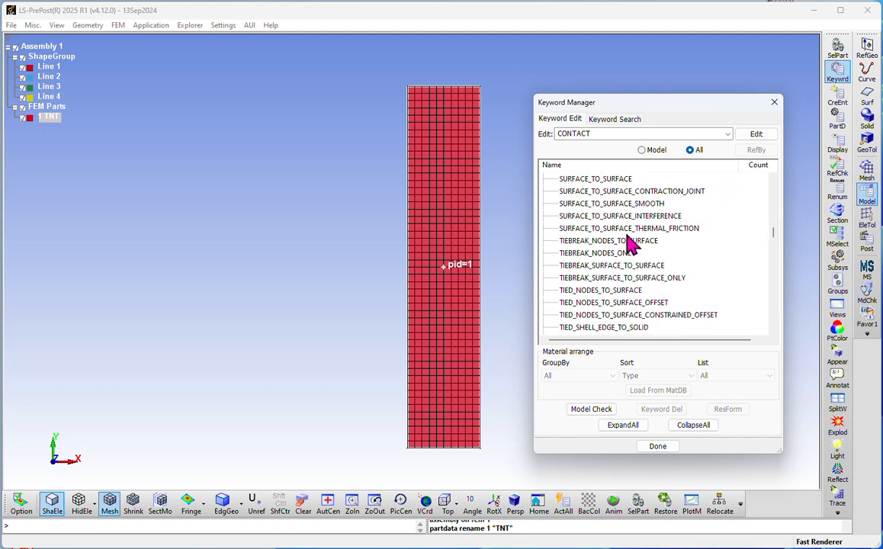
pyautogui.scroll(5, 631, 242)
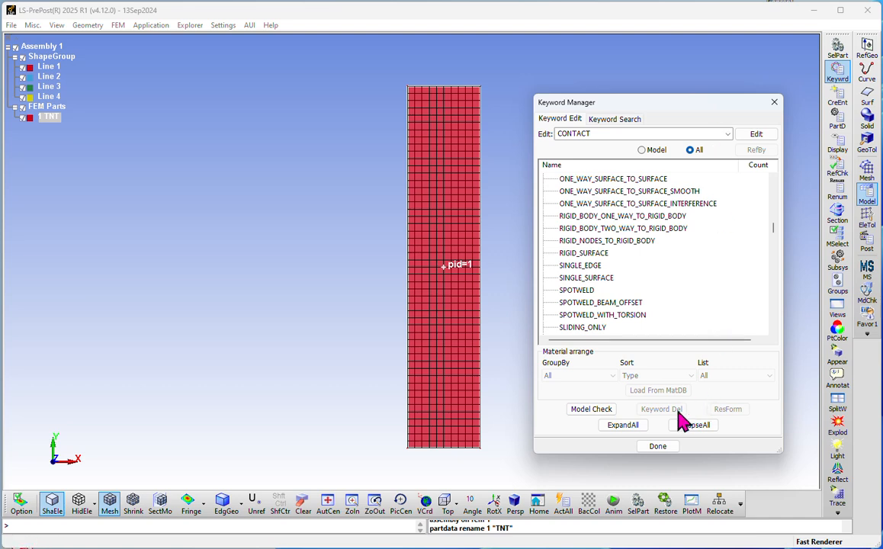
# Step: Toggle the list to Model and back to All, then collapse every keyword family
pyautogui.click(642, 150)
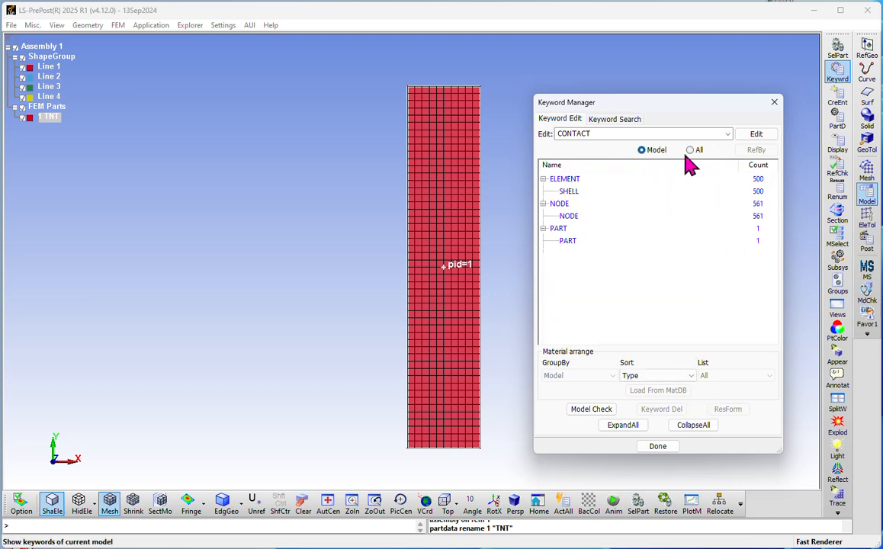
pyautogui.click(690, 150)
pyautogui.click(693, 425)
pyautogui.scroll(2, 653, 262)
pyautogui.scroll(9, 641, 252)
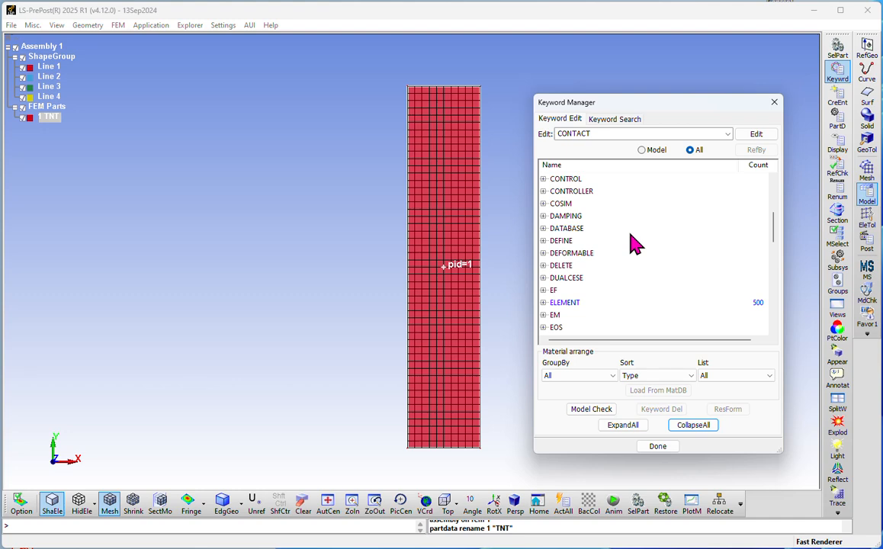
pyautogui.scroll(2, 635, 243)
# Step: Expand the CONTROL family and scroll down to its TERMINATION keyword
pyautogui.click(543, 252)
pyautogui.click(565, 253)
pyautogui.scroll(-20, 603, 279)
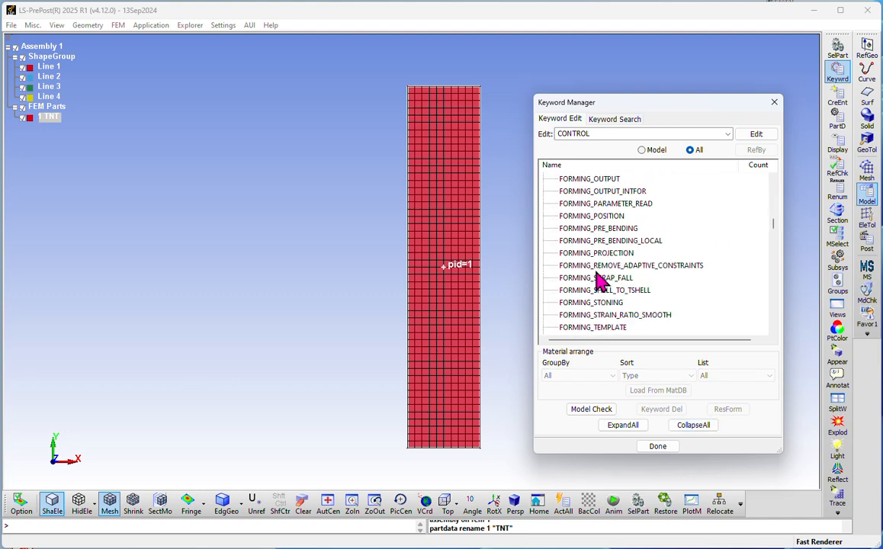
pyautogui.scroll(-20, 593, 273)
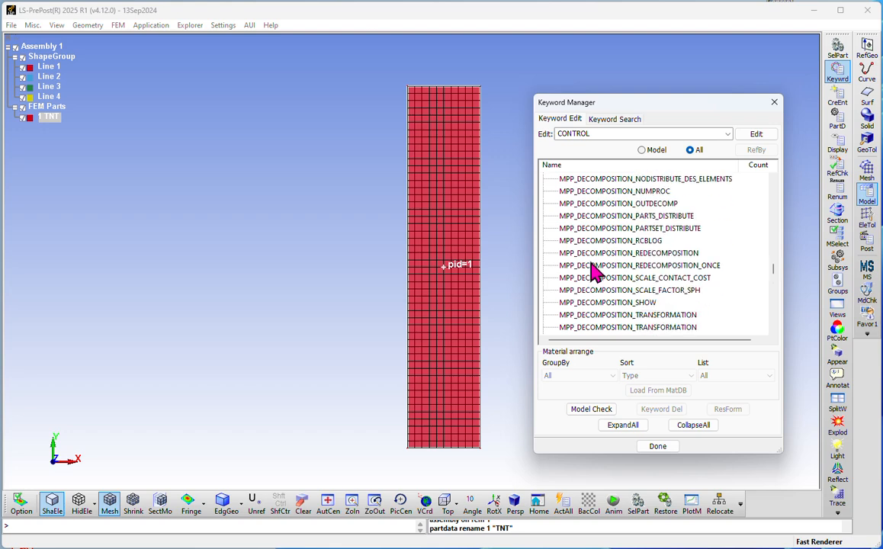
pyautogui.scroll(-5, 594, 271)
pyautogui.scroll(-8, 593, 273)
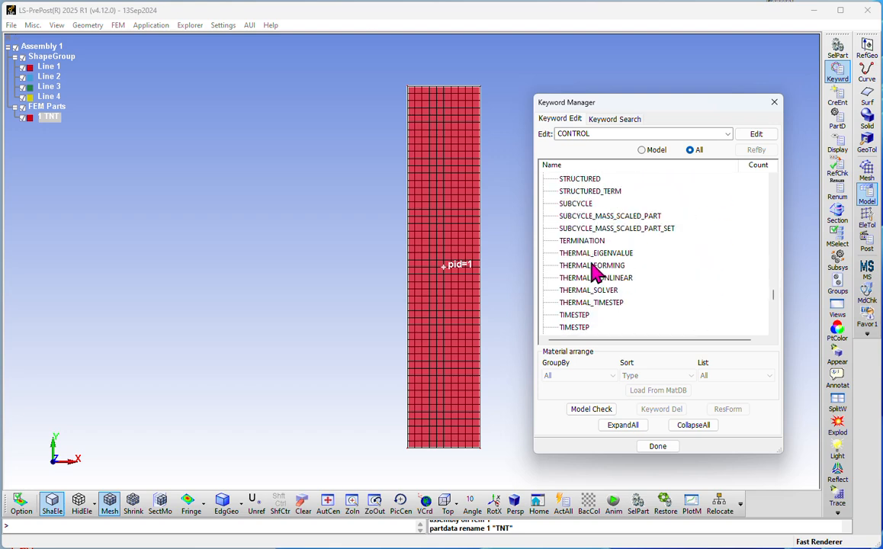
pyautogui.scroll(3, 593, 271)
# Step: Enter ENDTIM 20 in the *CONTROL_TERMINATION form, accept it and close the form
pyautogui.doubleClick(579, 229)
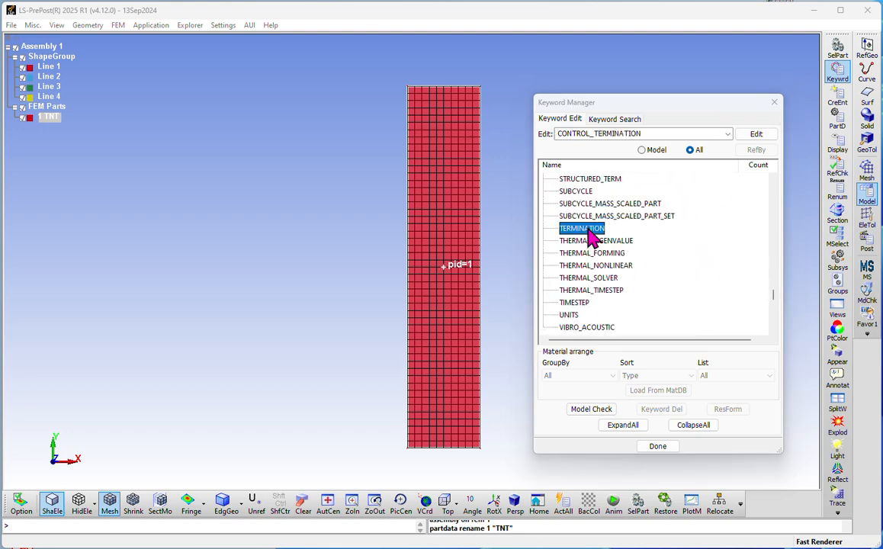
pyautogui.moveTo(739, 180); pyautogui.dragTo(510, 164)
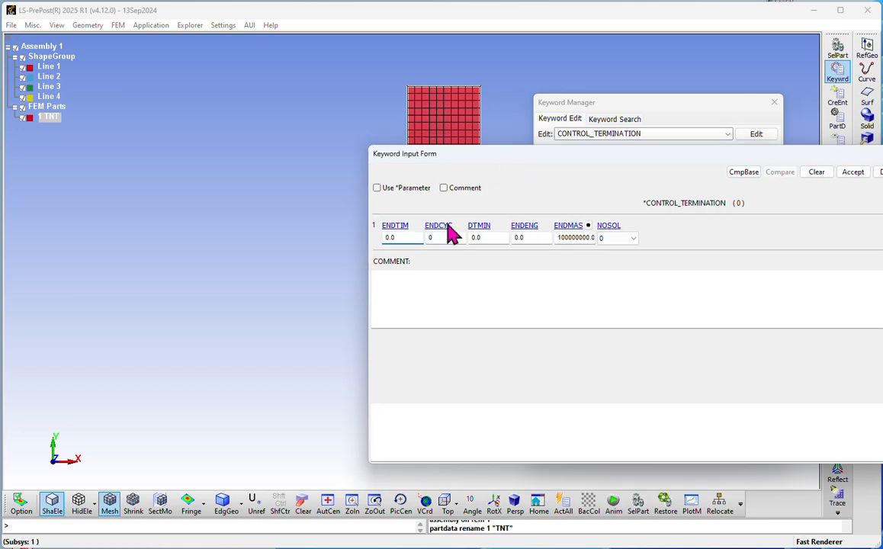
pyautogui.click(398, 239)
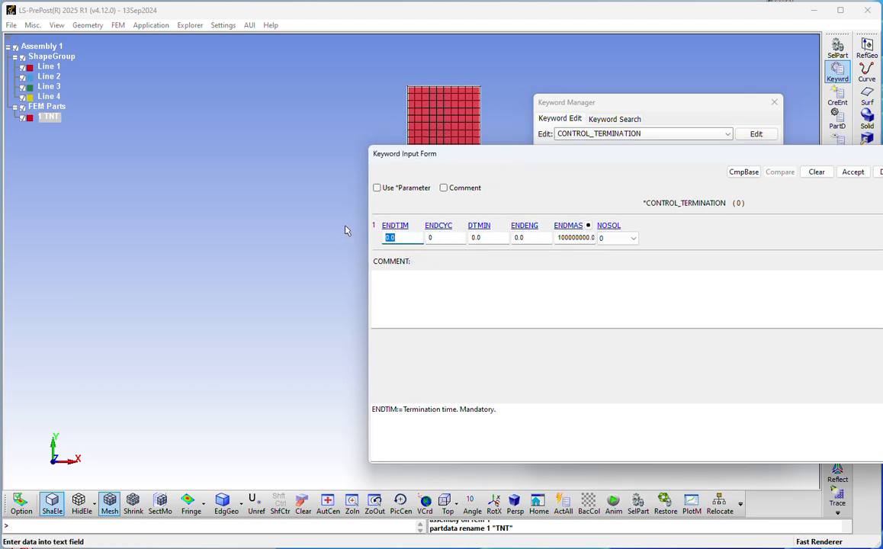
pyautogui.moveTo(511, 157); pyautogui.dragTo(662, 128)
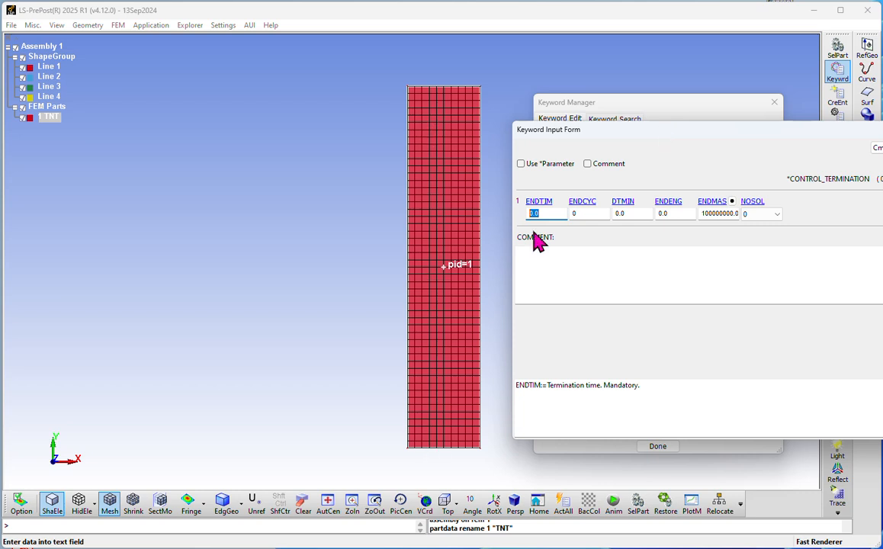
pyautogui.write('20')
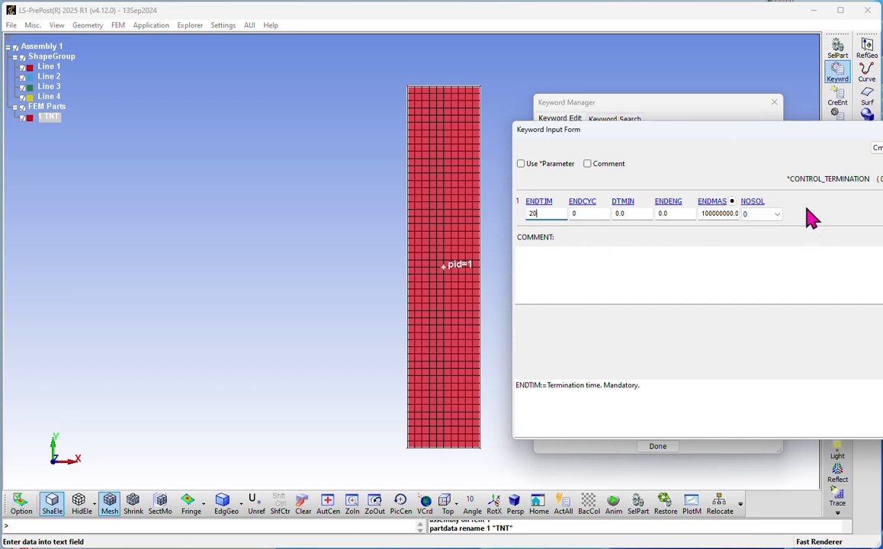
pyautogui.moveTo(706, 134); pyautogui.dragTo(343, 101)
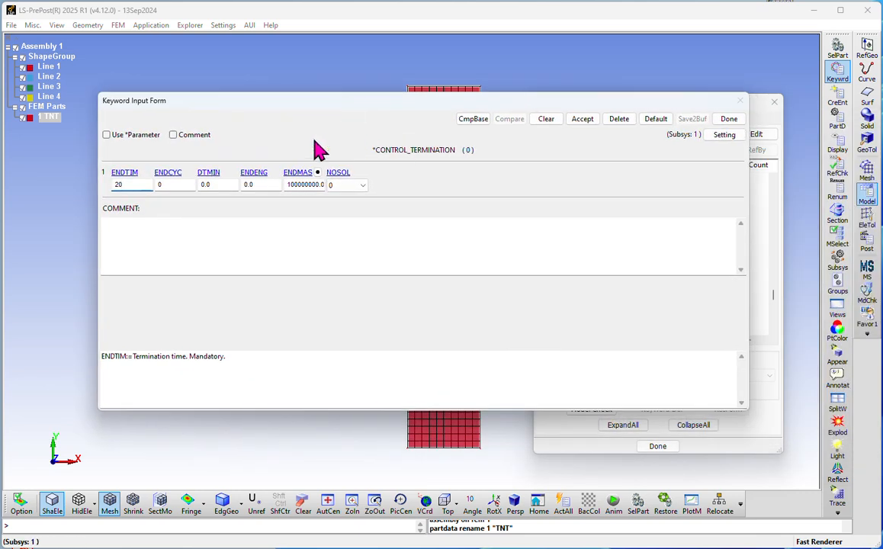
pyautogui.click(581, 122)
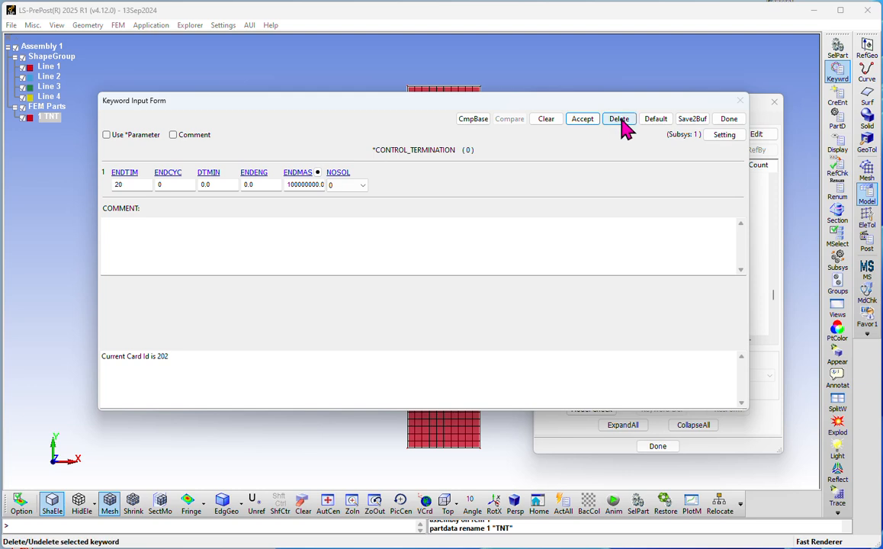
pyautogui.click(730, 120)
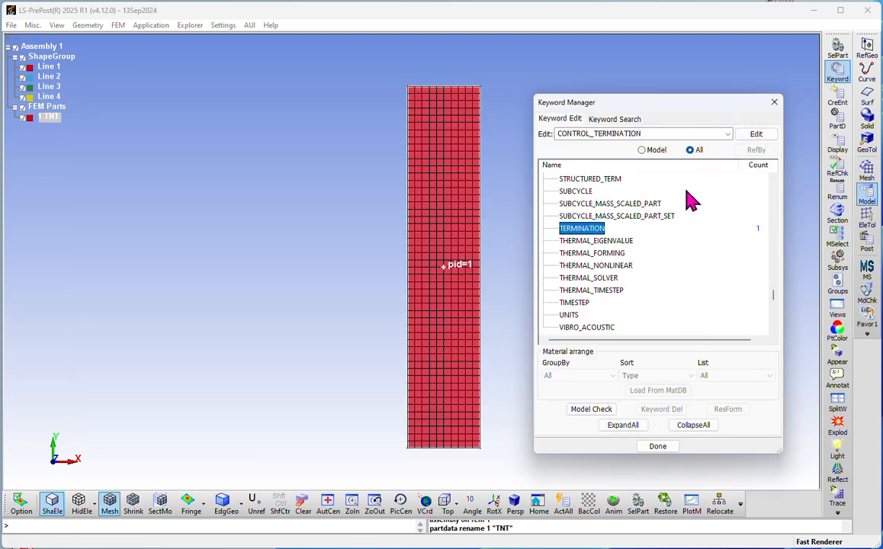
# Step: Check the model-only keyword list, then return to All and collapse the tree
pyautogui.click(642, 151)
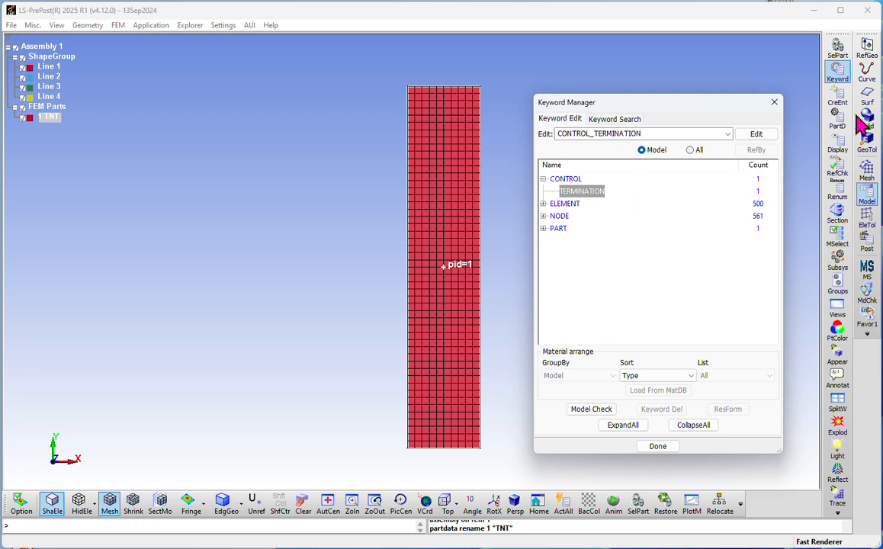
pyautogui.click(691, 150)
pyautogui.click(690, 425)
pyautogui.scroll(9, 630, 266)
pyautogui.scroll(4, 618, 263)
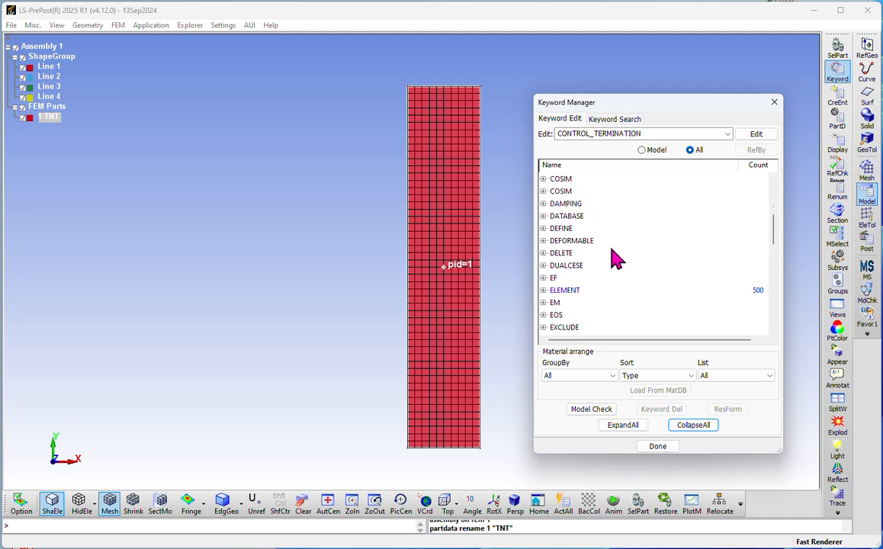
# Step: Expand DATABASE and select the BINARY_D3PLOT keyword
pyautogui.click(543, 266)
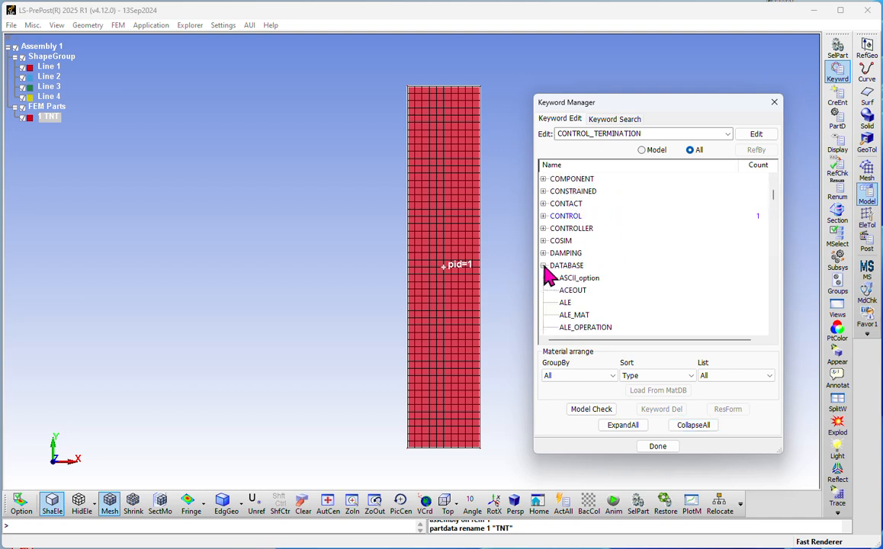
pyautogui.click(568, 266)
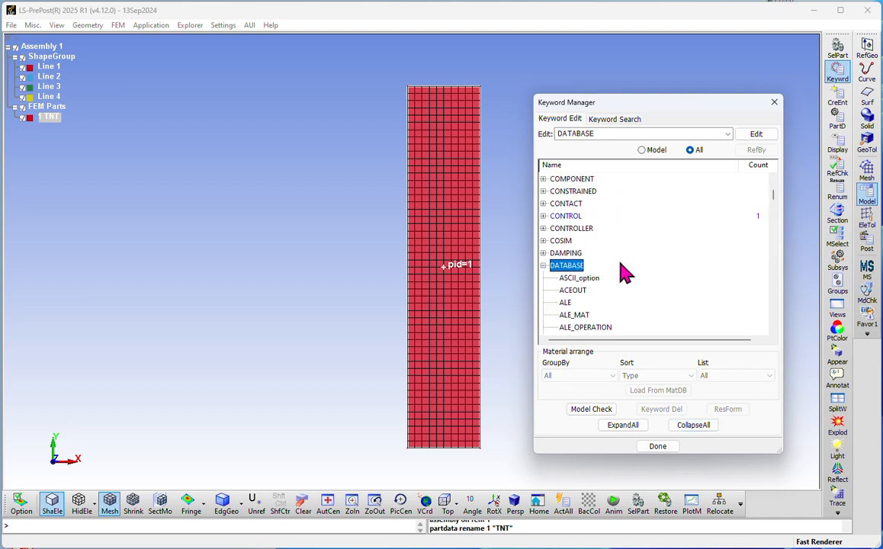
pyautogui.scroll(-2, 617, 271)
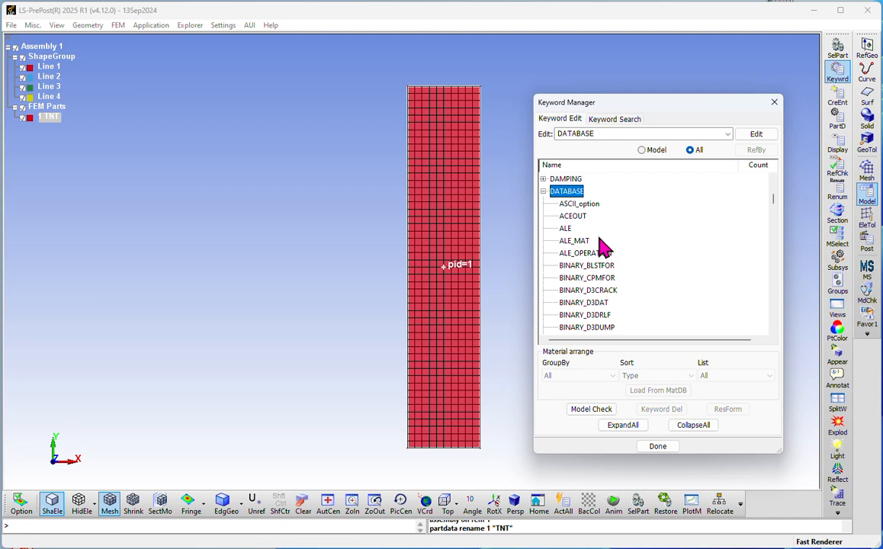
pyautogui.scroll(-1, 603, 246)
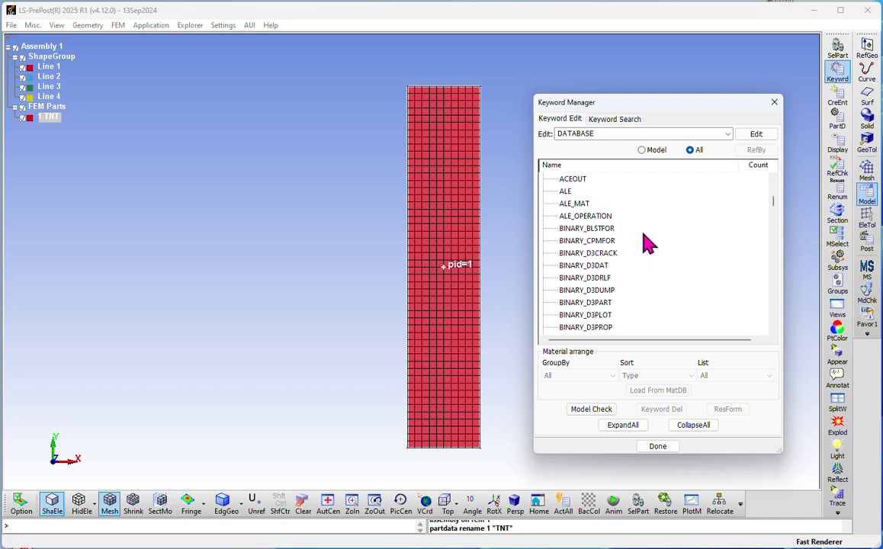
pyautogui.click(603, 316)
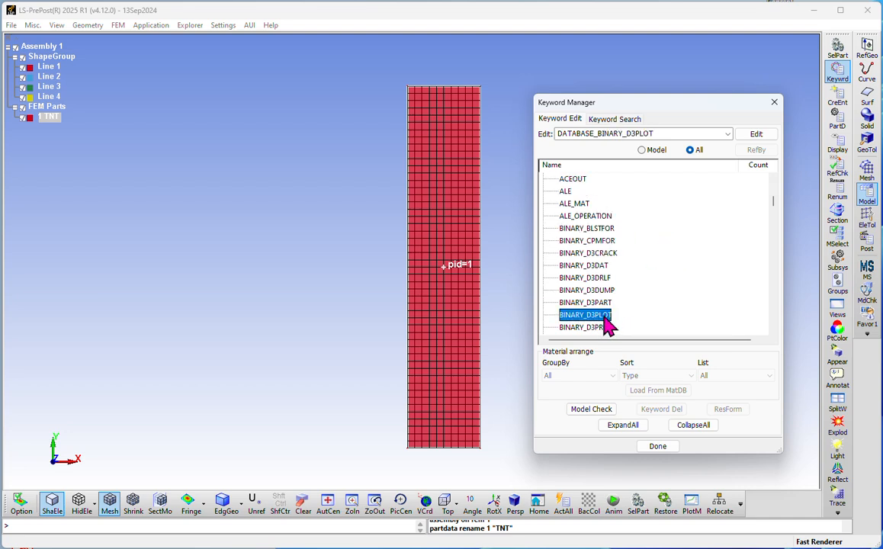
# Step: Create DATABASE_BINARY_D3PLOT with DT 1, then list only the model's keywords
pyautogui.doubleClick(604, 319)
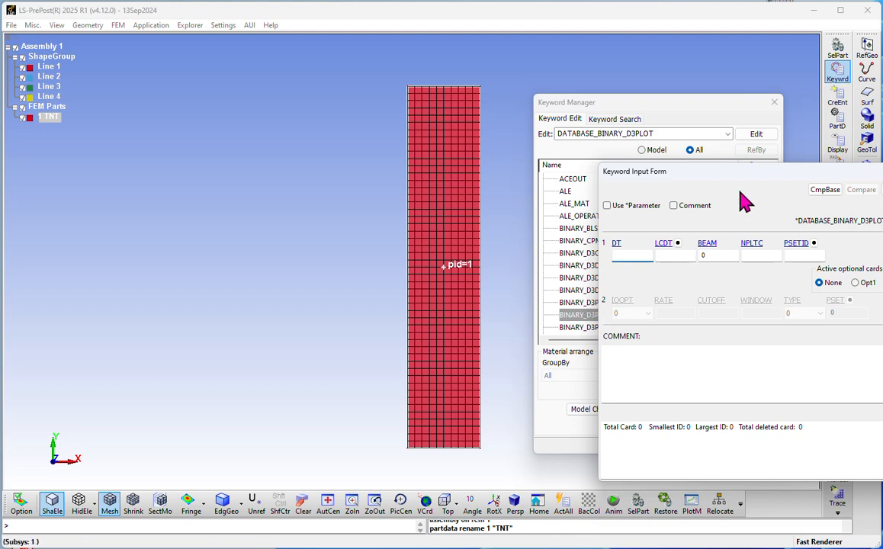
pyautogui.moveTo(735, 187); pyautogui.dragTo(246, 127)
pyautogui.click(122, 195)
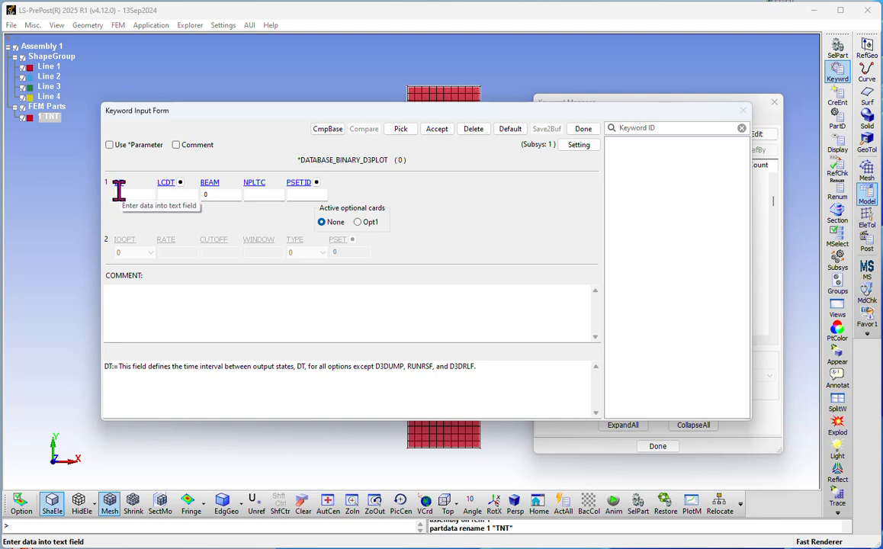
pyautogui.click(119, 191)
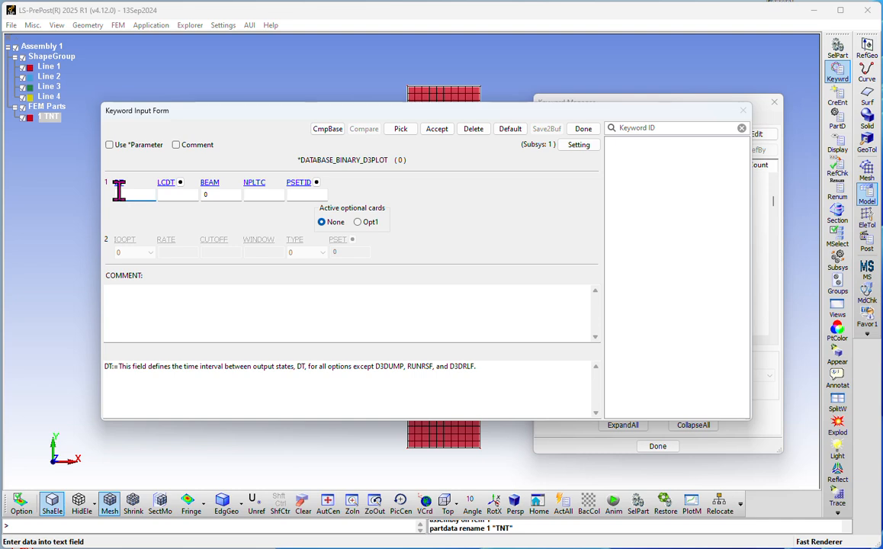
pyautogui.write('1')
pyautogui.click(437, 131)
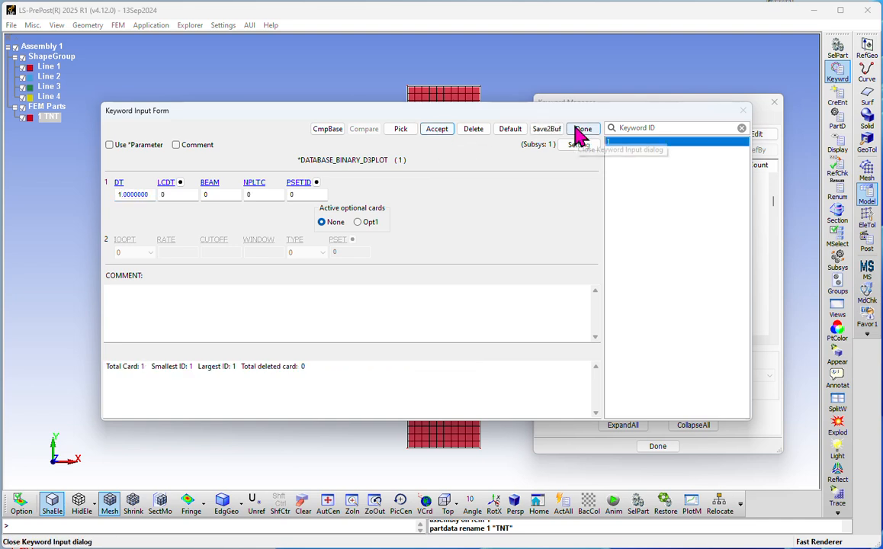
pyautogui.click(583, 129)
pyautogui.click(650, 151)
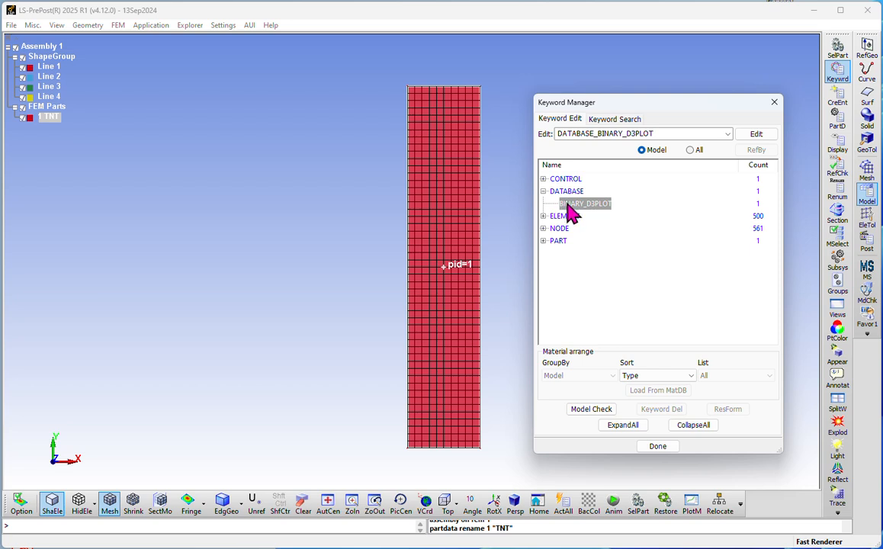
# Step: Show All keywords, collapse the tree, and expand EOS to list types such as JWL
pyautogui.click(691, 151)
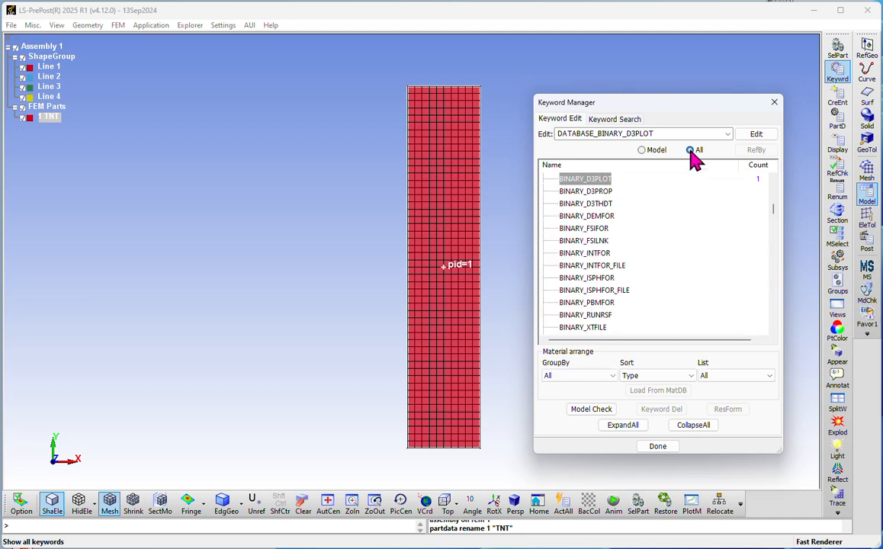
pyautogui.click(694, 424)
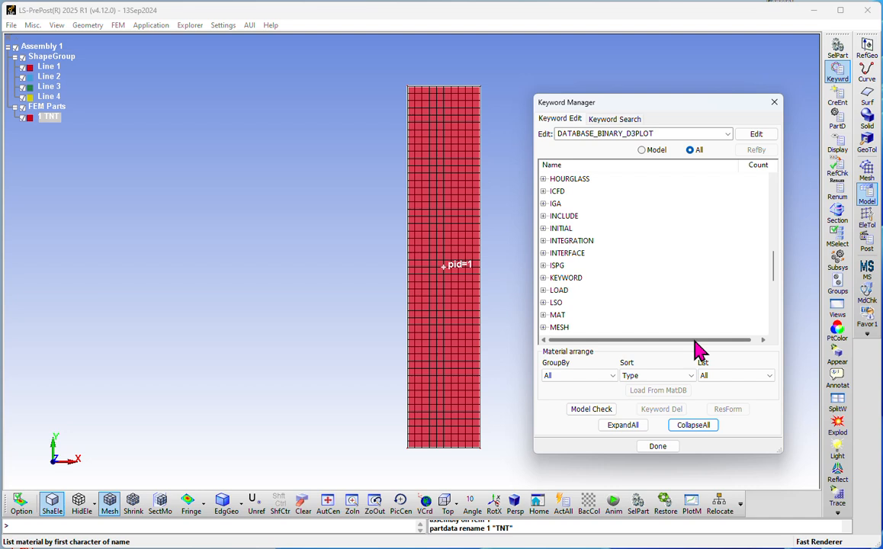
pyautogui.scroll(4, 591, 260)
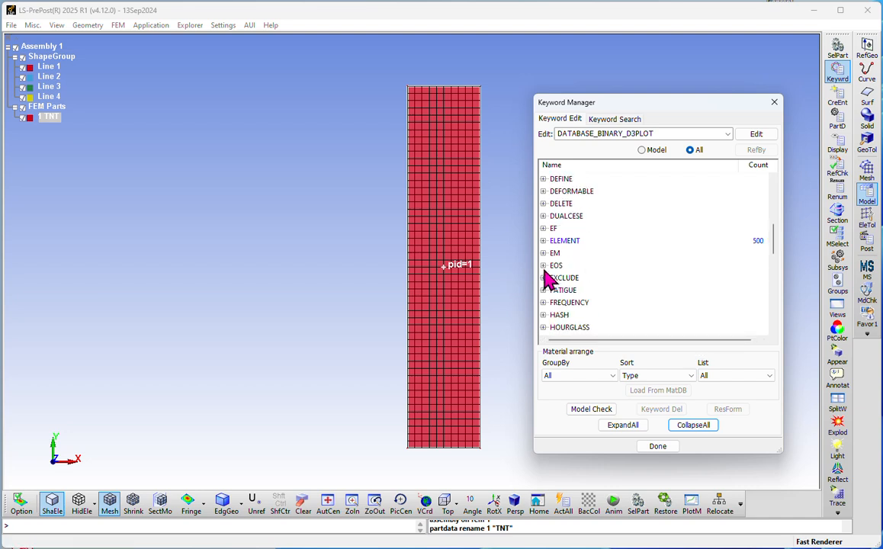
pyautogui.click(546, 266)
pyautogui.scroll(-2, 580, 252)
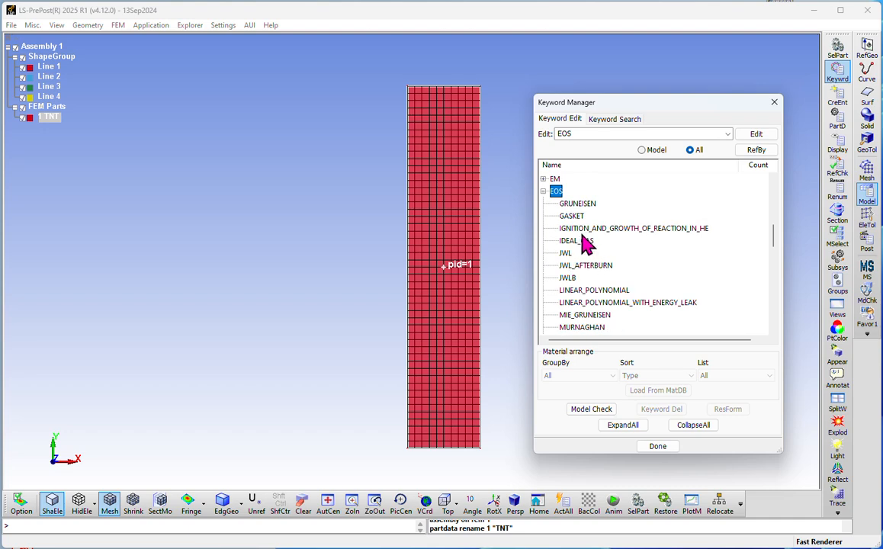
# Step: Open an EOS_JWL form titled TNT_JWL with new EOSID 1, checking the E0 and VO descriptions
pyautogui.doubleClick(566, 254)
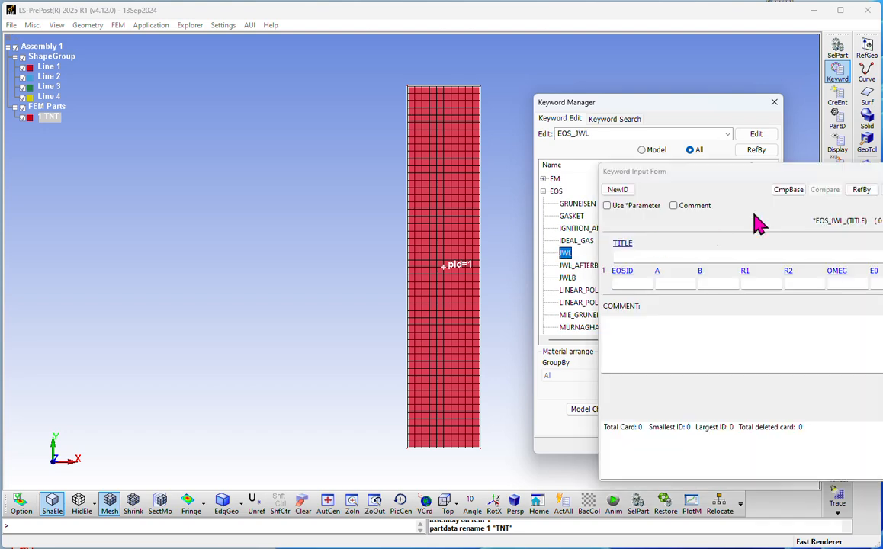
pyautogui.moveTo(694, 174); pyautogui.dragTo(326, 130)
pyautogui.click(248, 204)
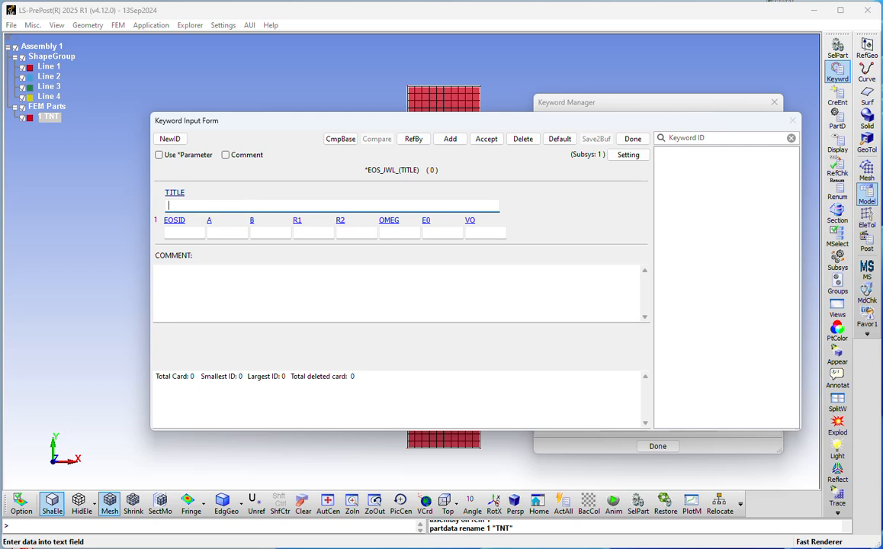
pyautogui.write('TNT_JWL')
pyautogui.click(170, 139)
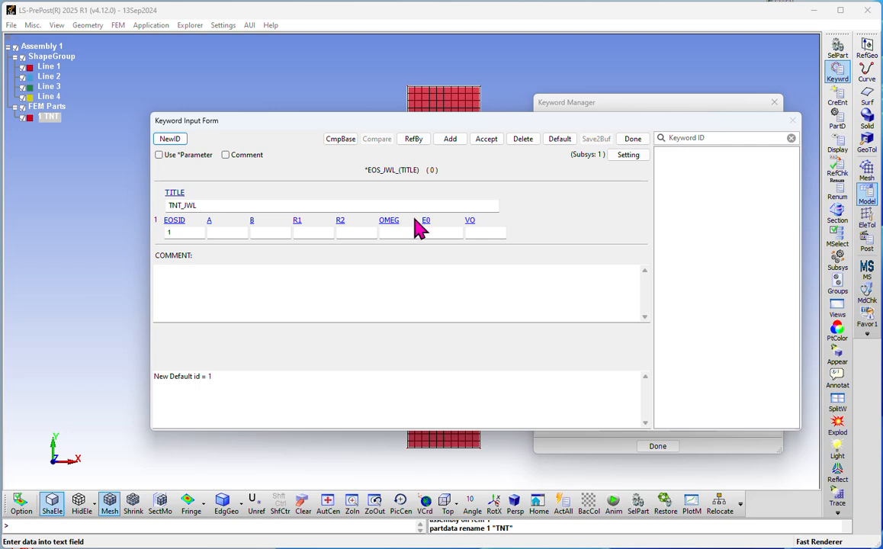
pyautogui.click(438, 232)
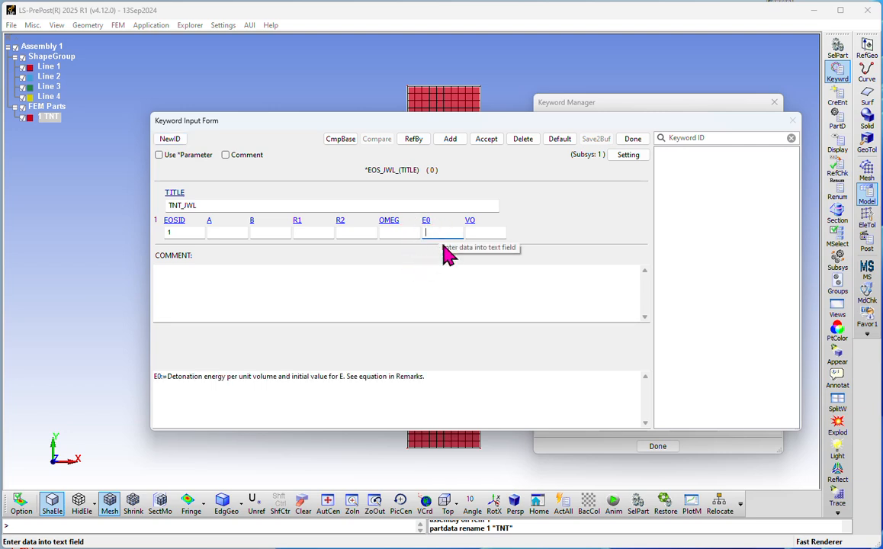
pyautogui.click(499, 232)
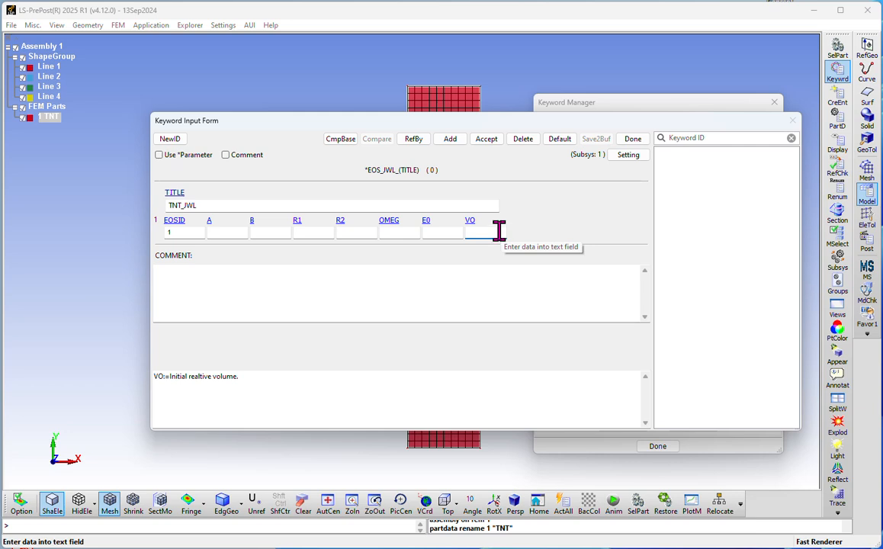
pyautogui.click(216, 231)
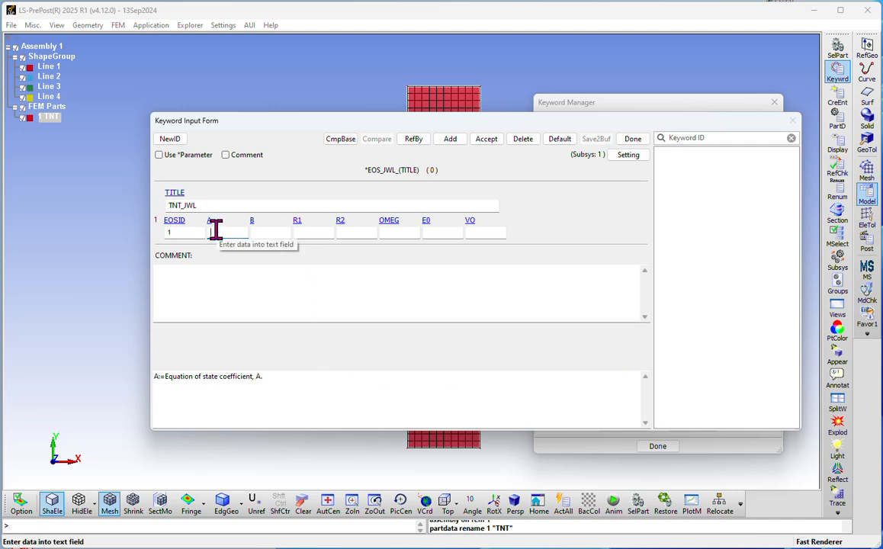
# Step: Enter JWL coefficients A 3.712 and B 0.03231
pyautogui.write('3.712')
pyautogui.press('Tab')
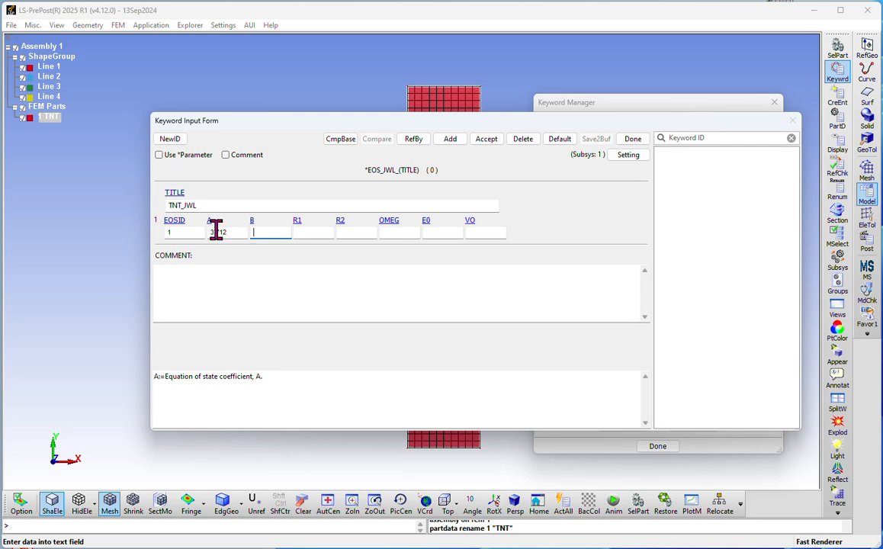
pyautogui.write('0.02')
pyautogui.press('BackSpace')
pyautogui.write('3231')
# Step: Enter R1 4.15, R2 0.95, OMEG 0.30 and E0 0.07, then accept the TNT_JWL card
pyautogui.click(302, 231)
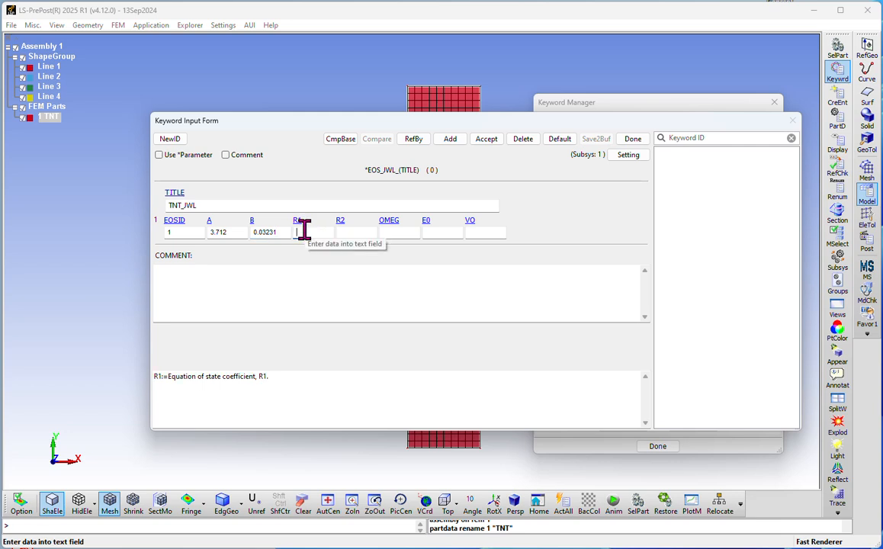
pyautogui.write('4.15')
pyautogui.press('Tab')
pyautogui.write('0.95')
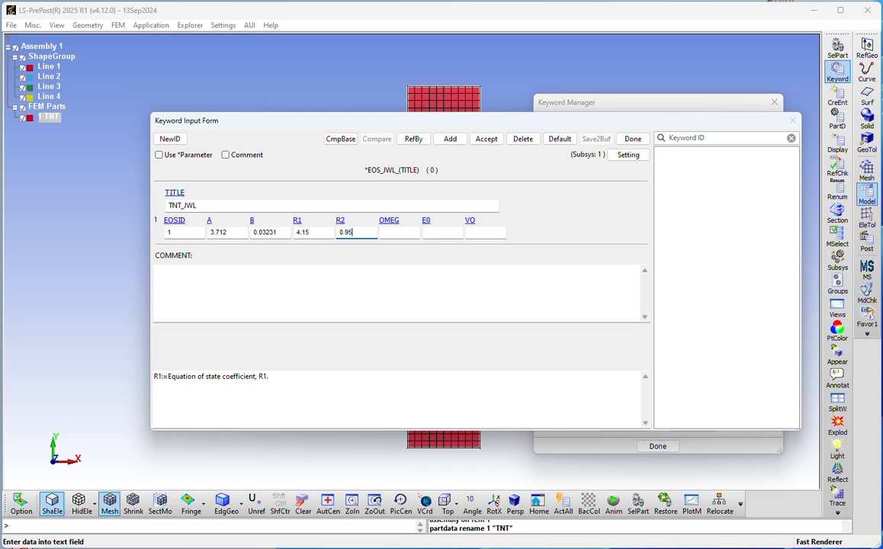
pyautogui.press('Tab')
pyautogui.write('0.30')
pyautogui.press('Tab')
pyautogui.write('0.07')
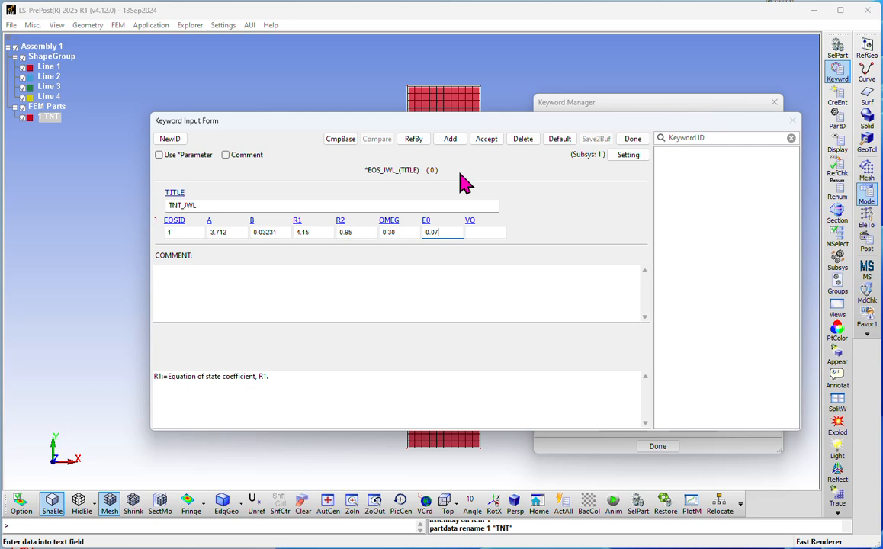
pyautogui.click(487, 140)
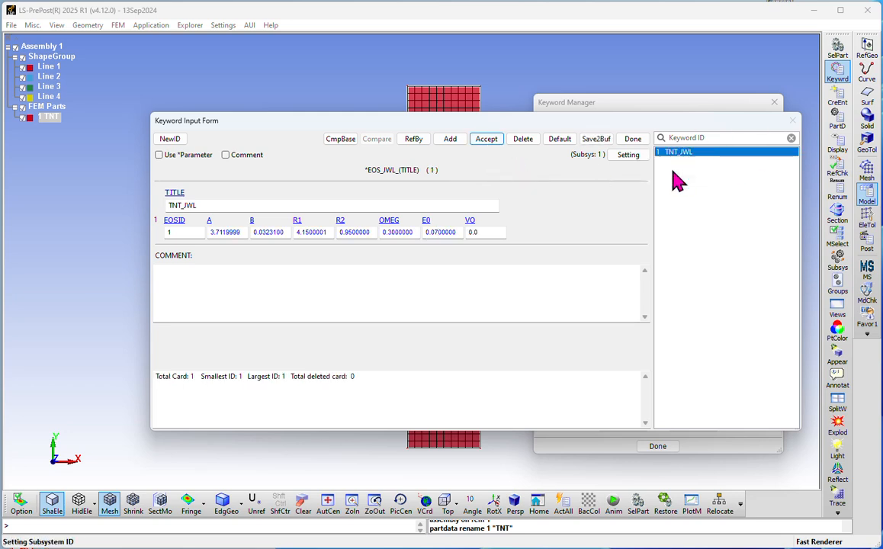
# Step: Close the EOS form, toggle the list between Model and All, and collapse the tree
pyautogui.click(629, 142)
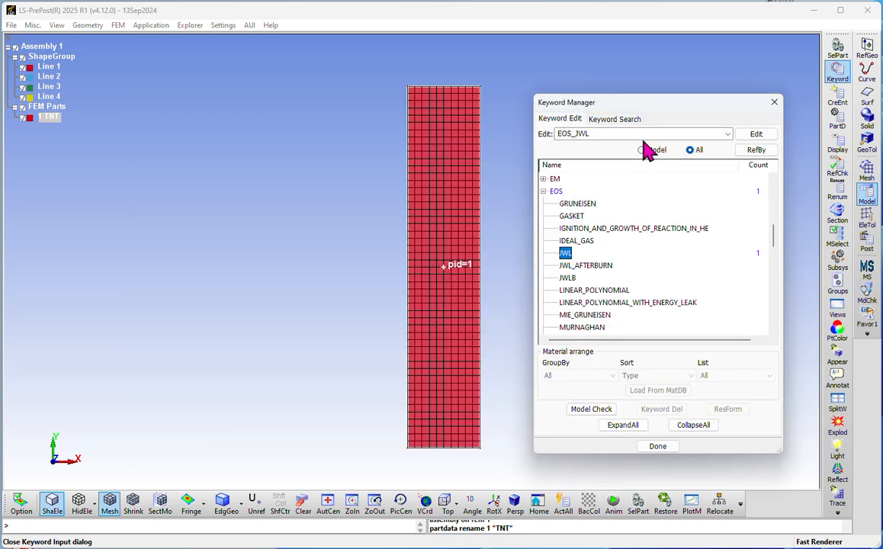
pyautogui.click(642, 150)
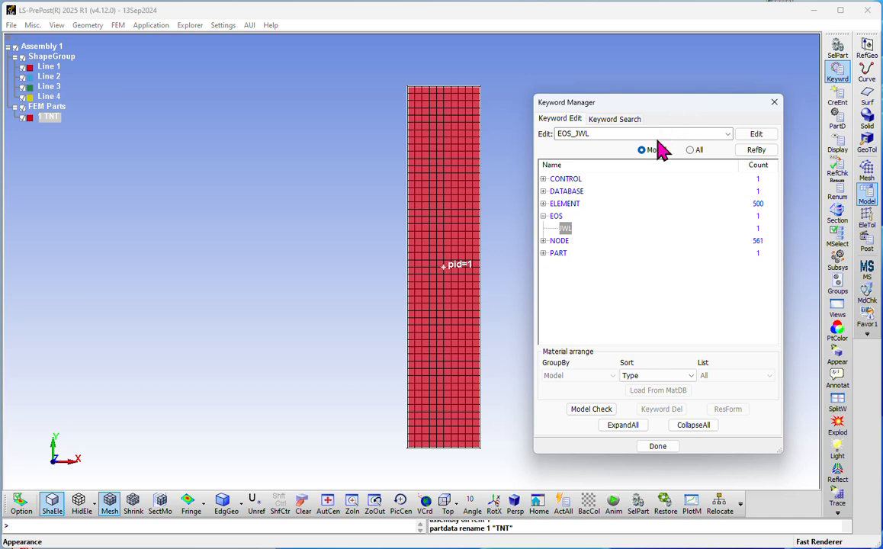
pyautogui.click(691, 150)
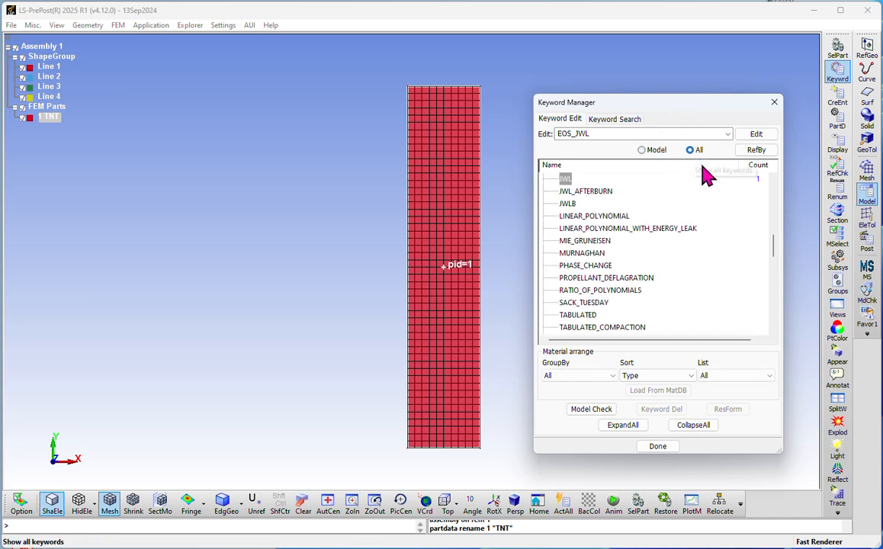
pyautogui.click(643, 153)
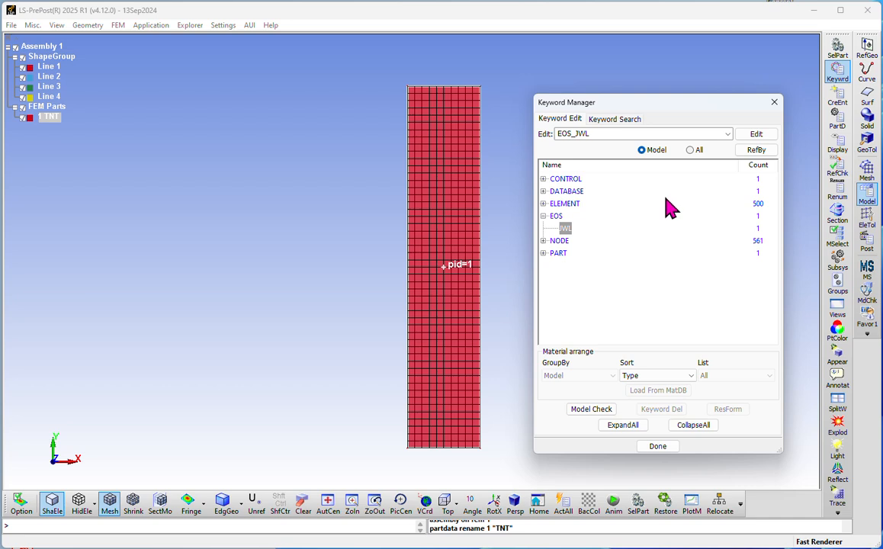
pyautogui.click(691, 150)
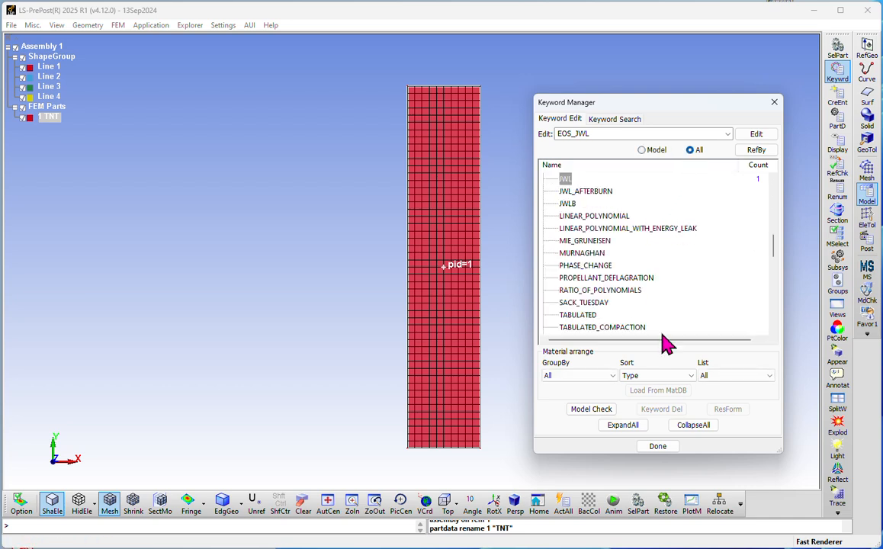
pyautogui.click(693, 424)
# Step: Expand MAT and select 008-HIGH_EXPLOSIVE_BURN from the material list
pyautogui.scroll(-3, 606, 239)
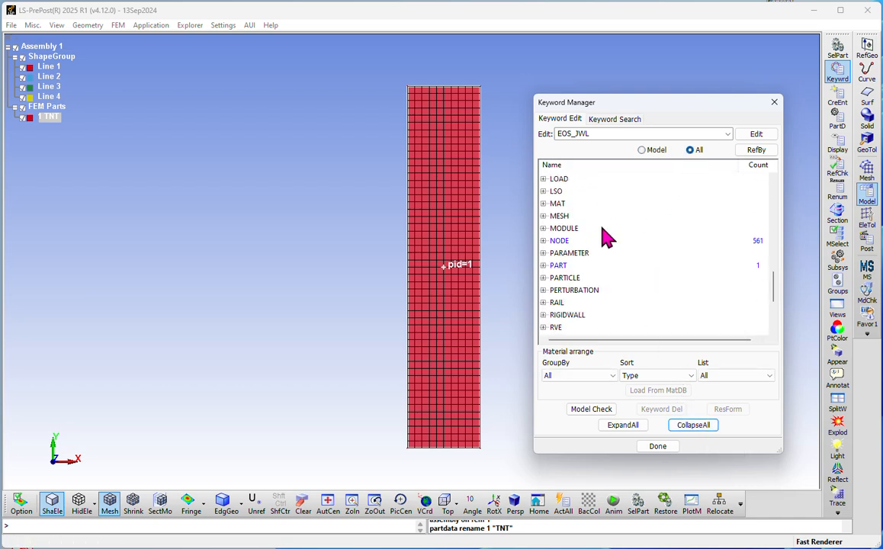
pyautogui.scroll(1, 607, 239)
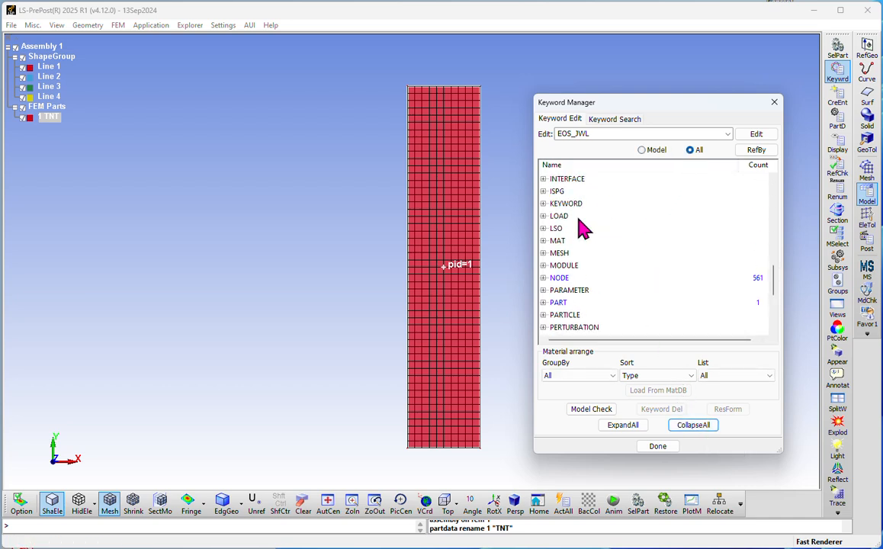
pyautogui.click(545, 242)
pyautogui.scroll(-2, 635, 280)
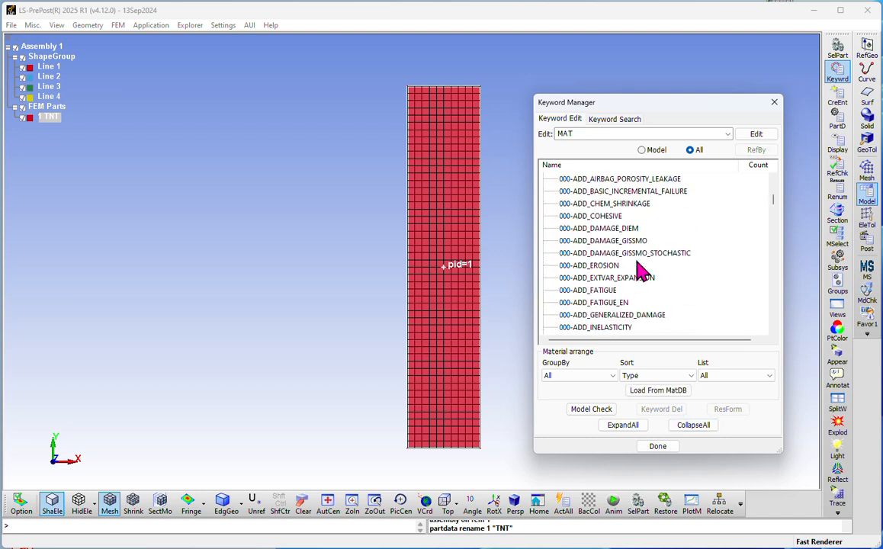
pyautogui.scroll(-6, 641, 266)
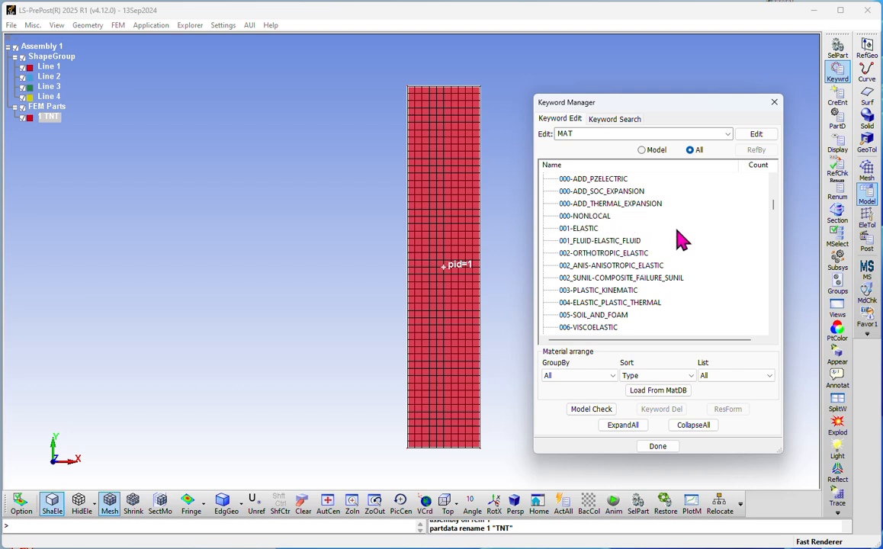
pyautogui.scroll(-20, 660, 275)
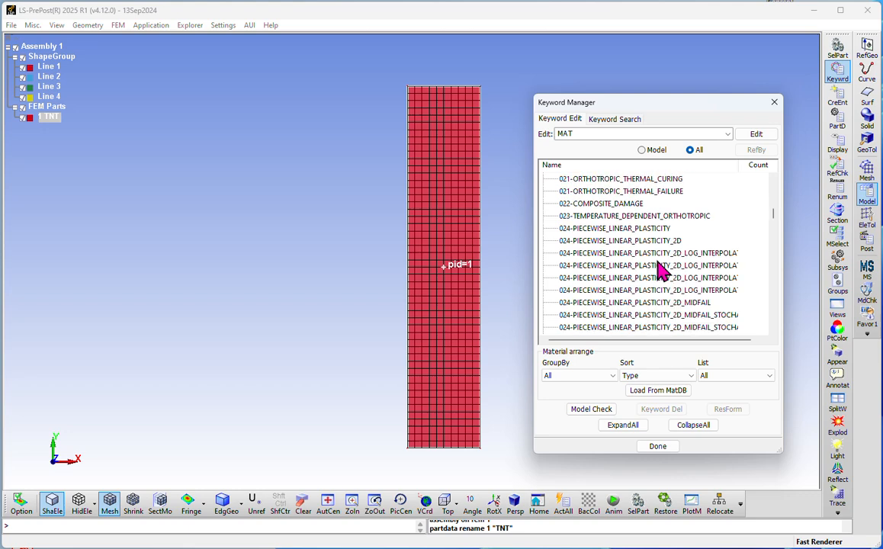
pyautogui.scroll(-8, 664, 251)
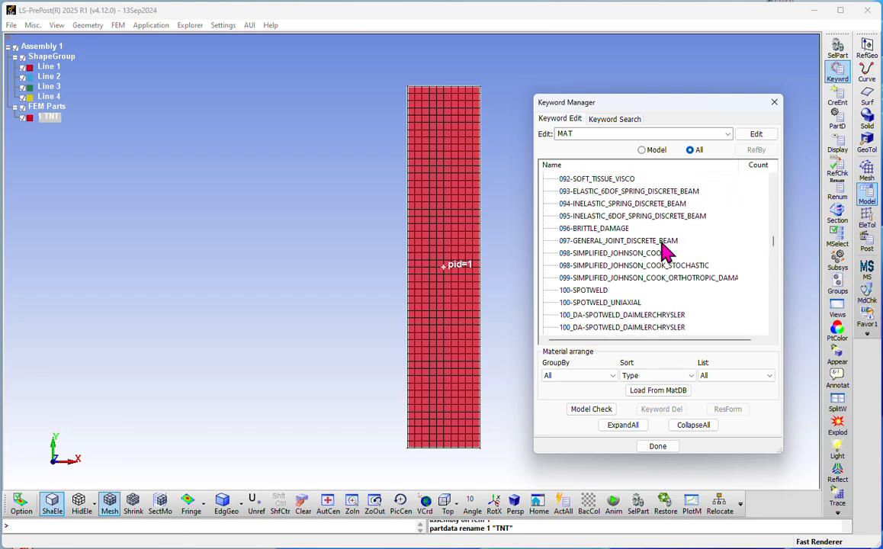
pyautogui.scroll(-7, 663, 252)
pyautogui.scroll(20, 660, 229)
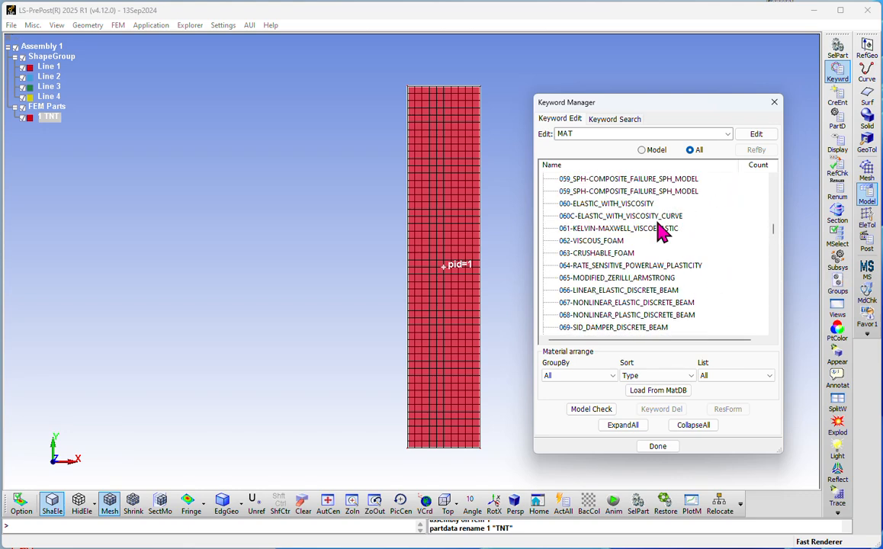
pyautogui.scroll(4, 660, 229)
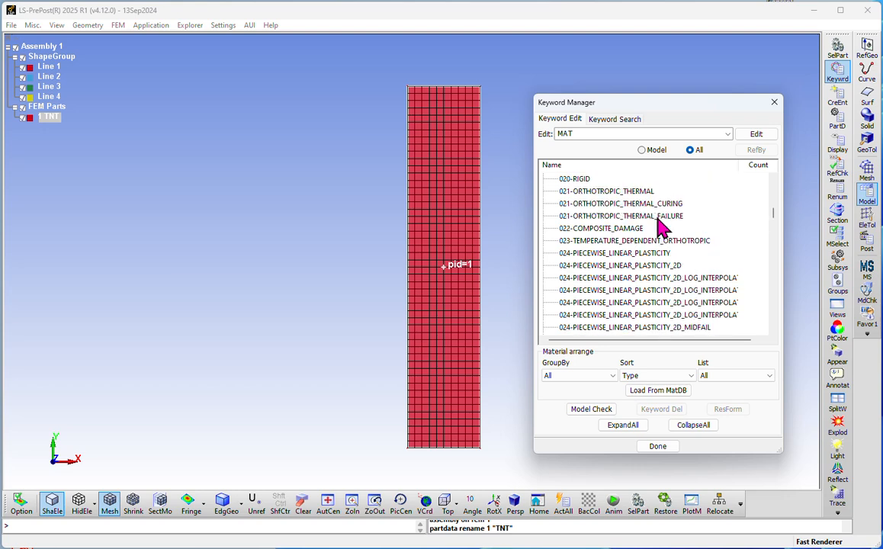
pyautogui.scroll(10, 660, 229)
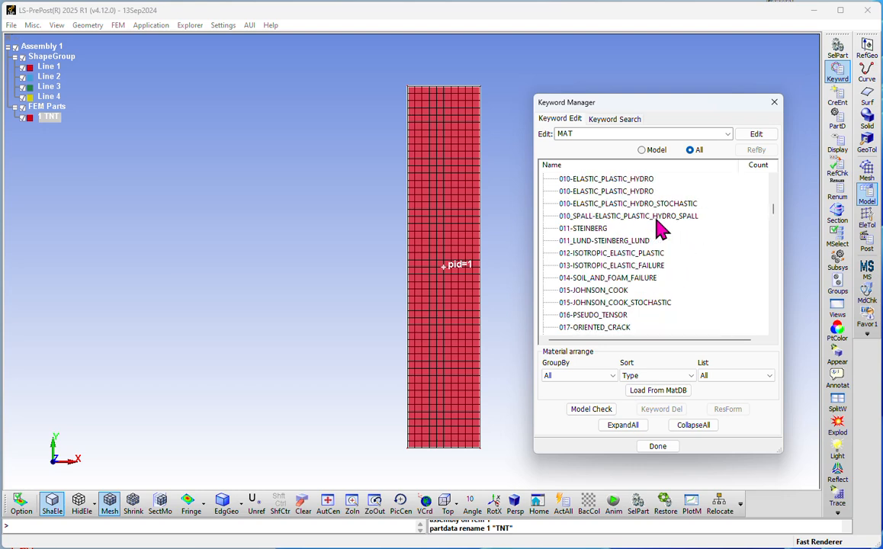
pyautogui.scroll(2, 661, 229)
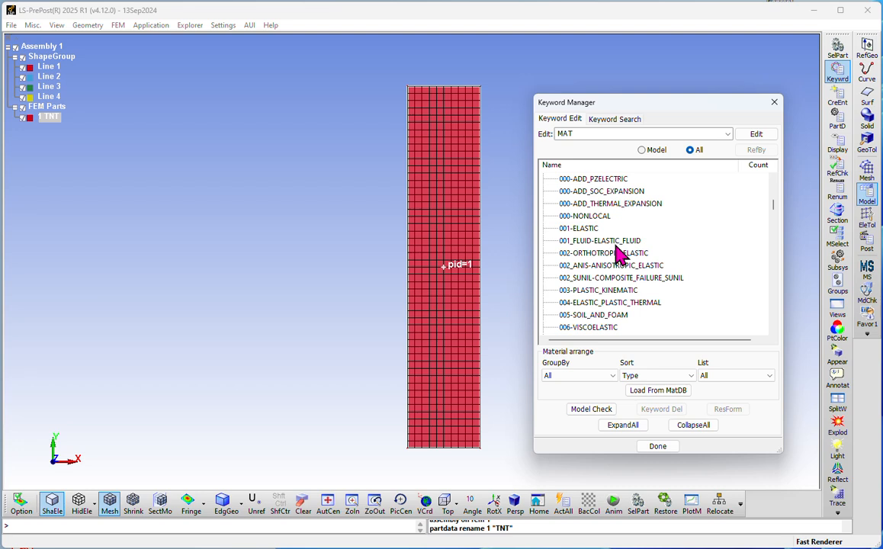
pyautogui.scroll(-1, 633, 260)
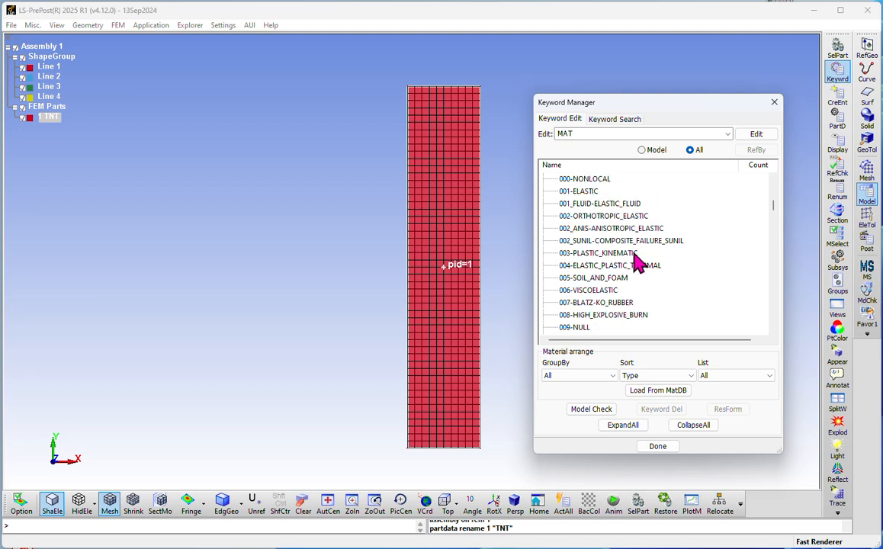
pyautogui.click(592, 317)
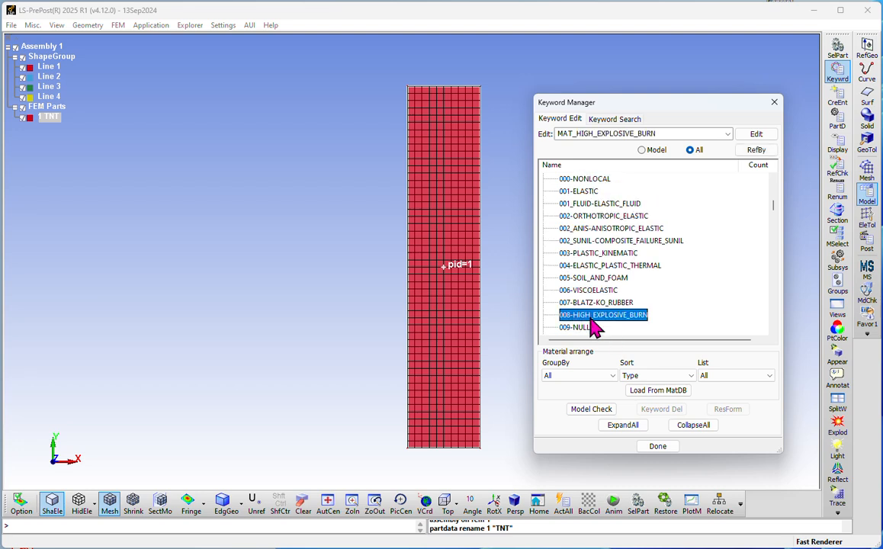
# Step: Start a new high explosive burn material titled TNT_Detonation_Property and assign a new material ID
pyautogui.doubleClick(592, 319)
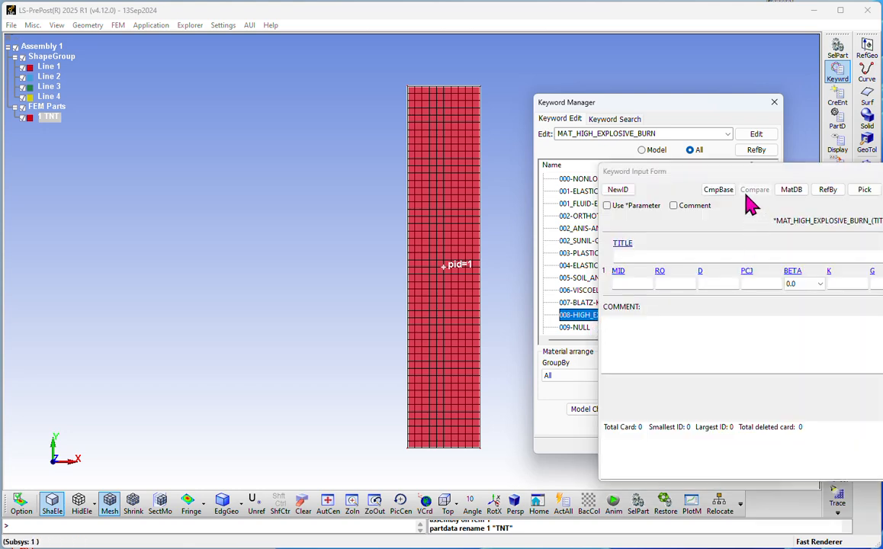
pyautogui.moveTo(734, 182); pyautogui.dragTo(320, 148)
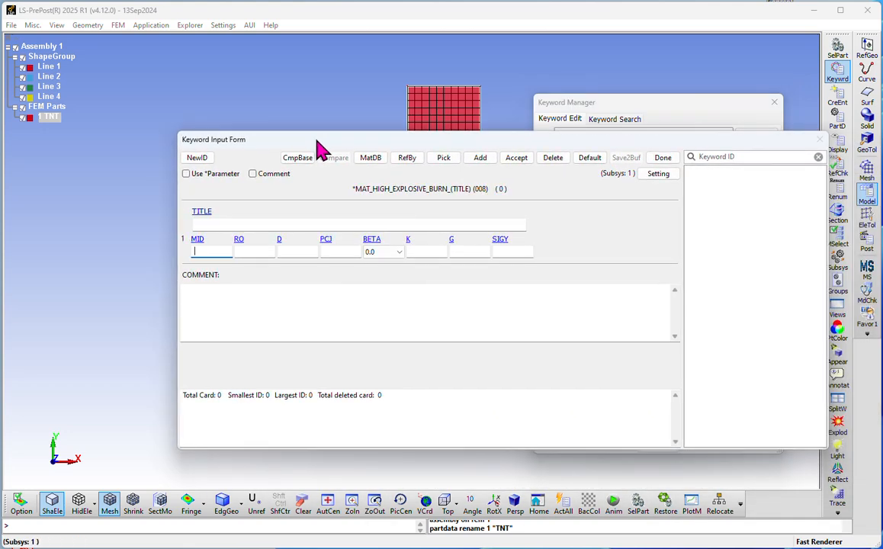
pyautogui.click(217, 223)
pyautogui.write('TNT_Detonation')
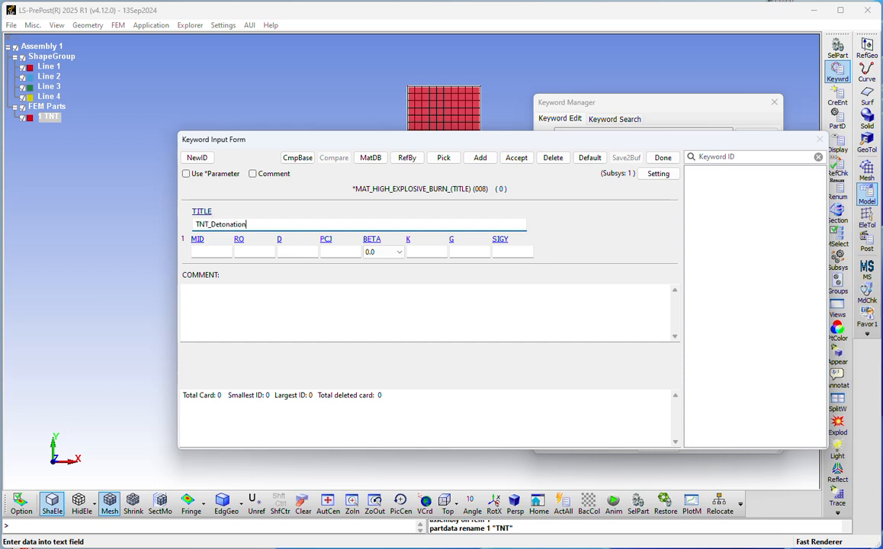
pyautogui.write('_Property')
pyautogui.click(196, 157)
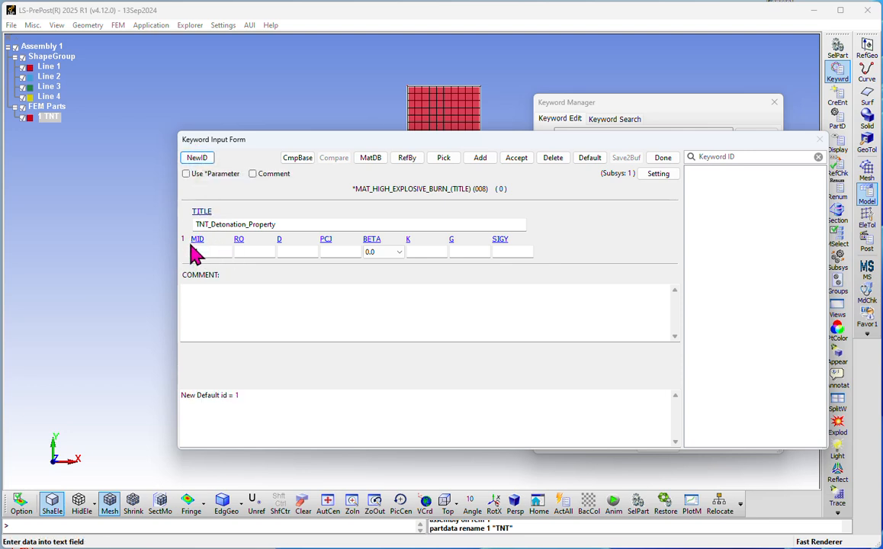
# Step: Enter density 1.63, detonation velocity 0.693 and CJ pressure 0.21, then accept and close the card
pyautogui.click(254, 252)
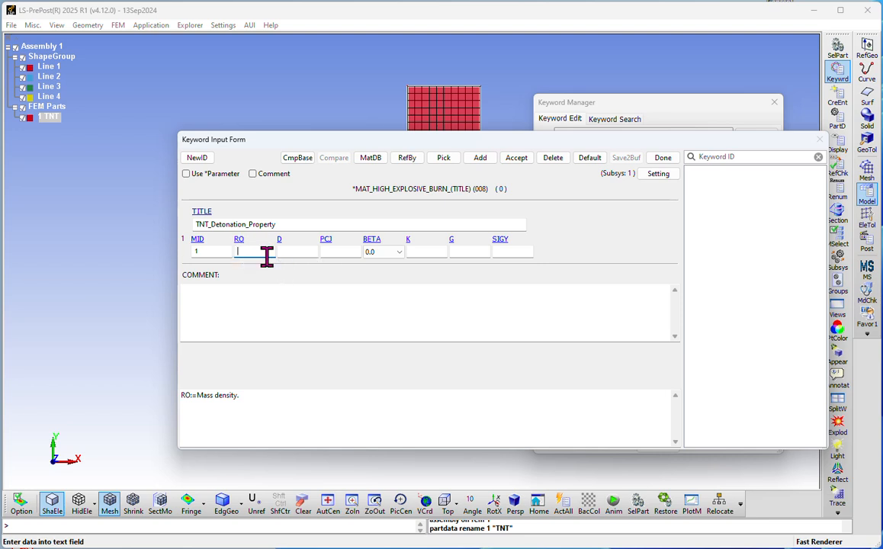
pyautogui.click(296, 253)
pyautogui.click(340, 253)
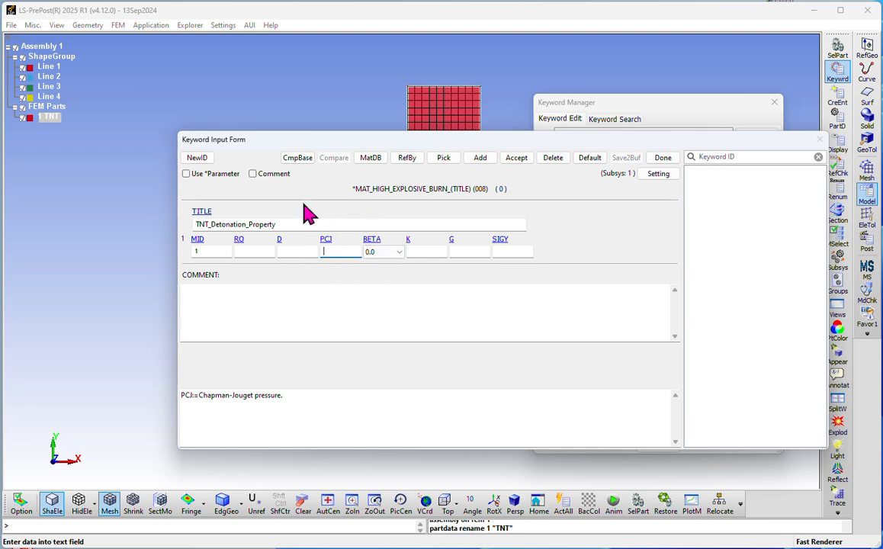
pyautogui.click(256, 251)
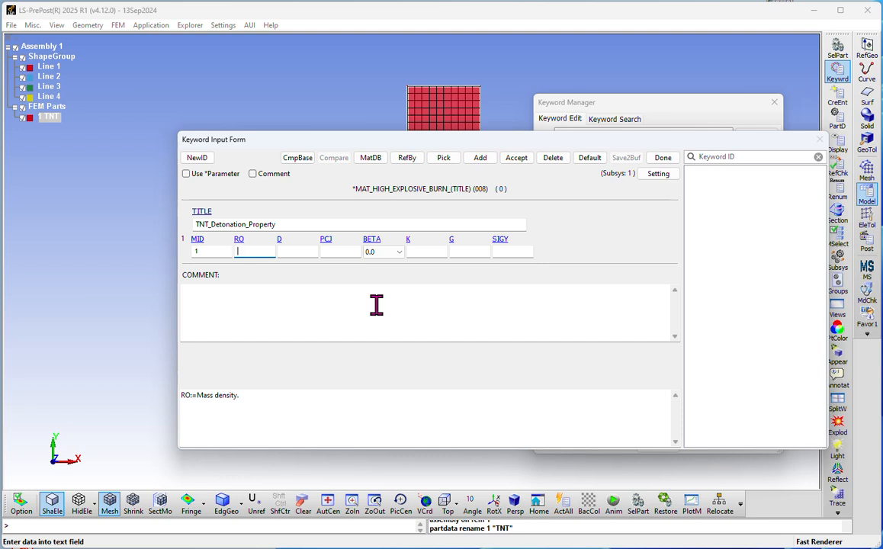
pyautogui.write('1.63')
pyautogui.press('Tab')
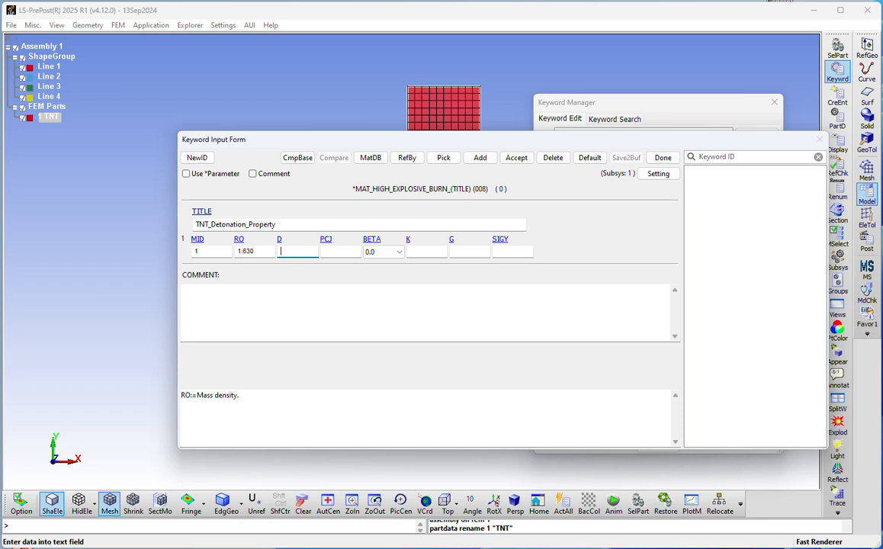
pyautogui.write('0.693')
pyautogui.click(337, 251)
pyautogui.write('0.21')
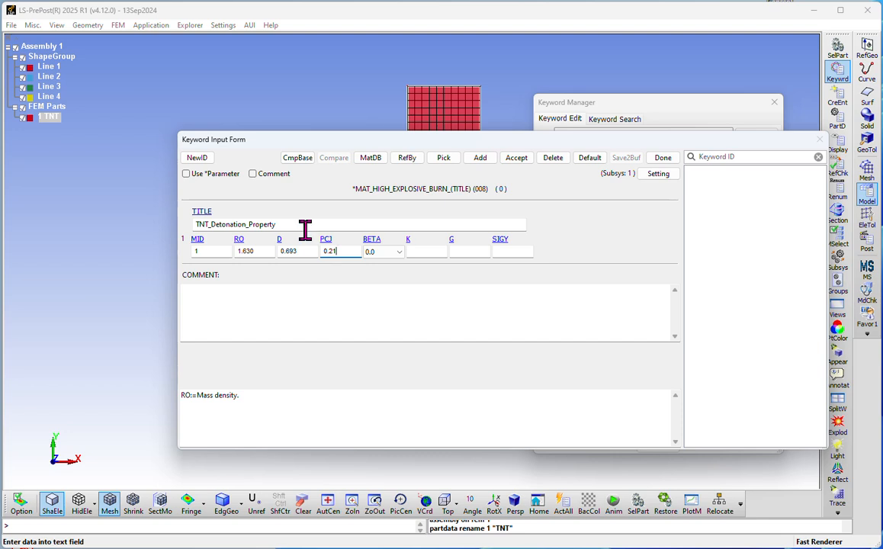
pyautogui.click(515, 161)
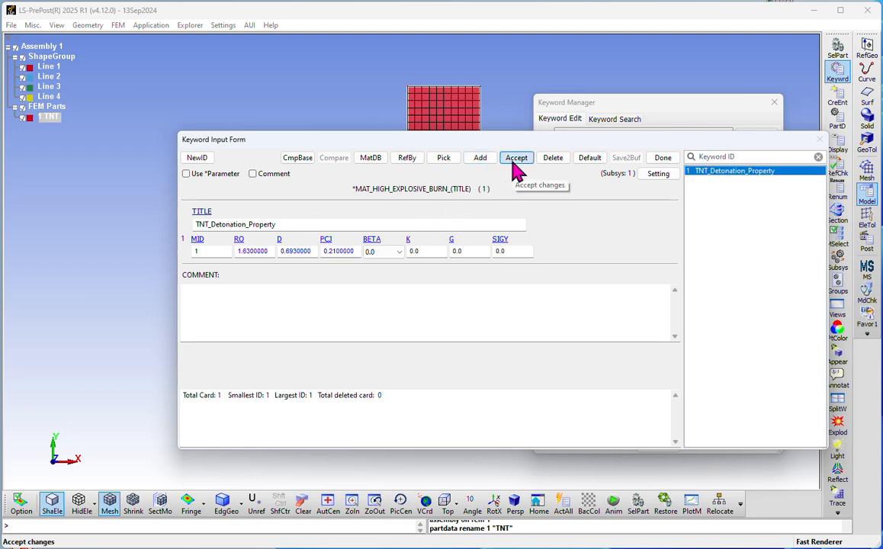
pyautogui.click(661, 159)
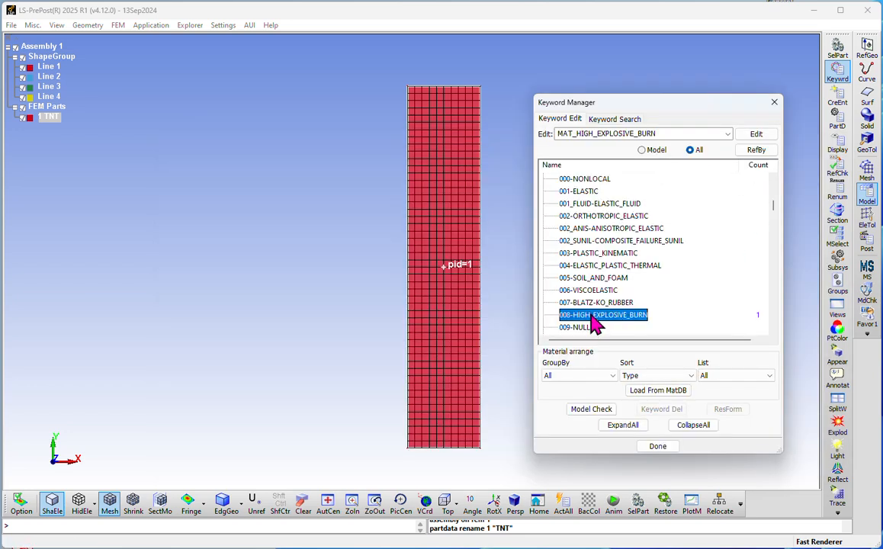
# Step: List the model's keywords, then switch to all keywords and pick DETONATION under the expanded INITIAL family
pyautogui.click(642, 150)
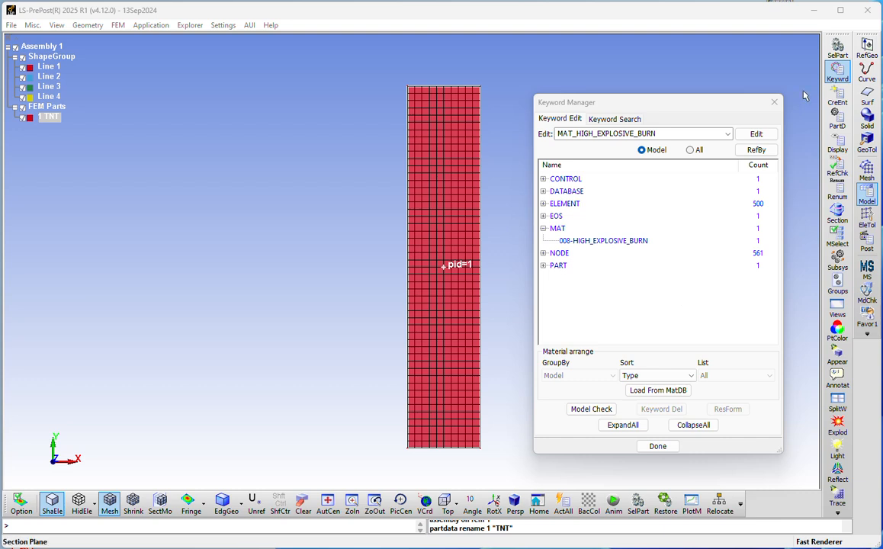
pyautogui.click(691, 150)
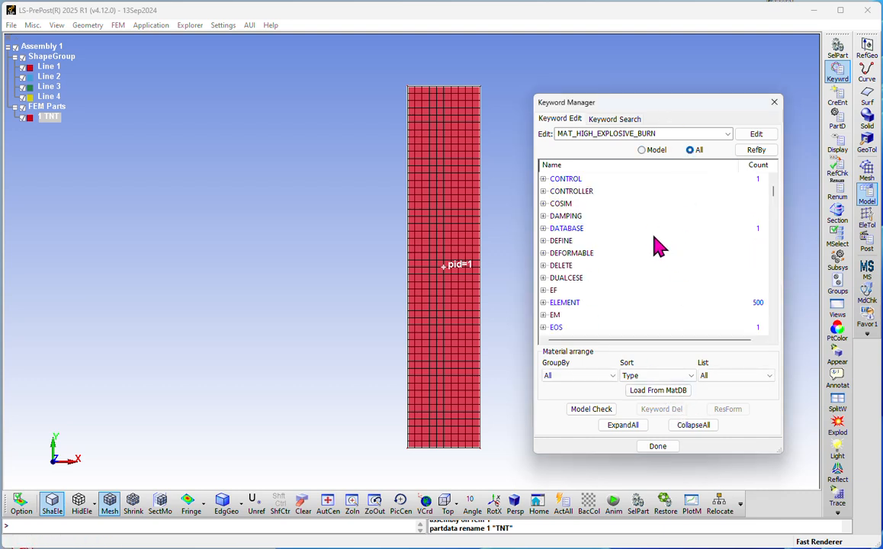
pyautogui.scroll(-2, 645, 229)
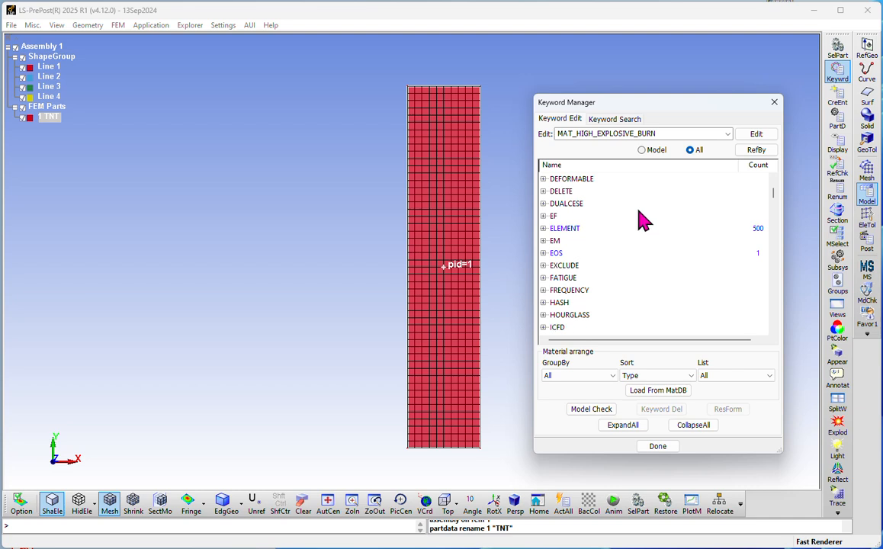
pyautogui.scroll(-2, 645, 221)
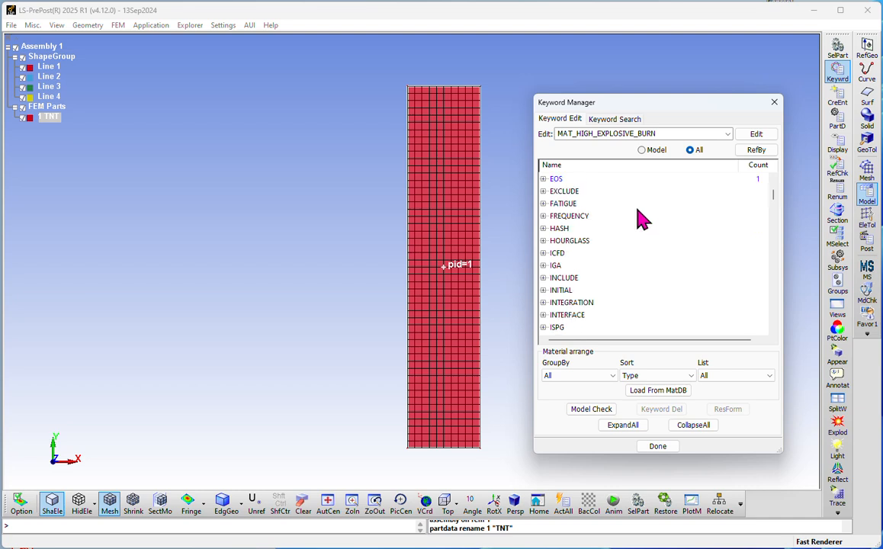
pyautogui.click(545, 289)
pyautogui.scroll(-2, 625, 278)
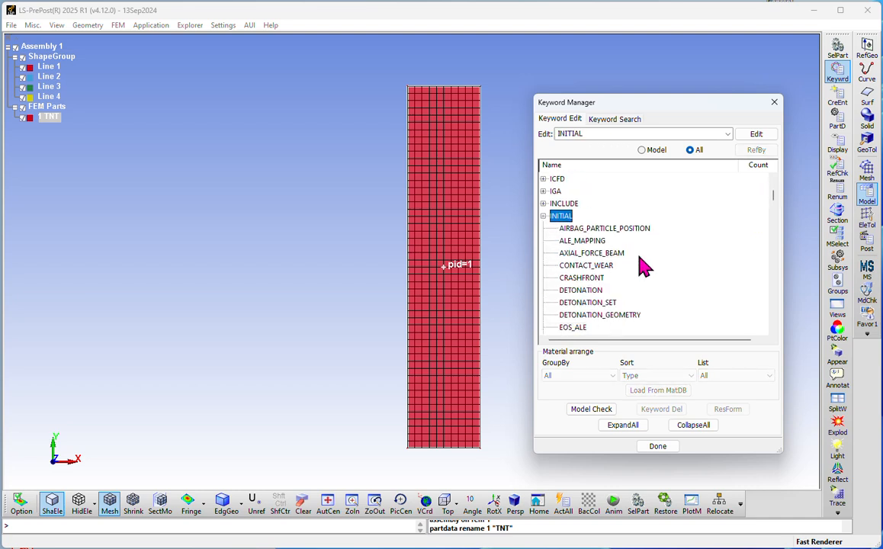
pyautogui.scroll(-10, 663, 244)
pyautogui.scroll(-6, 676, 235)
pyautogui.scroll(-3, 675, 232)
pyautogui.scroll(10, 665, 230)
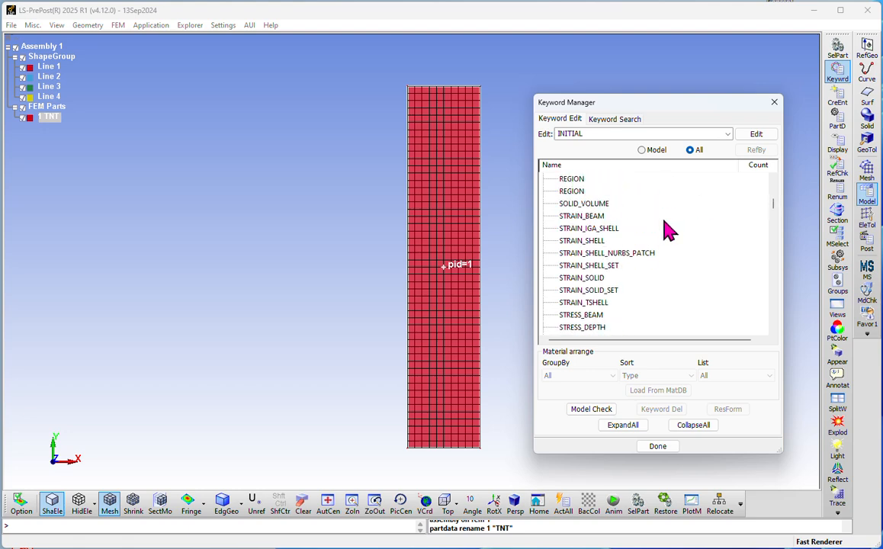
pyautogui.scroll(5, 663, 231)
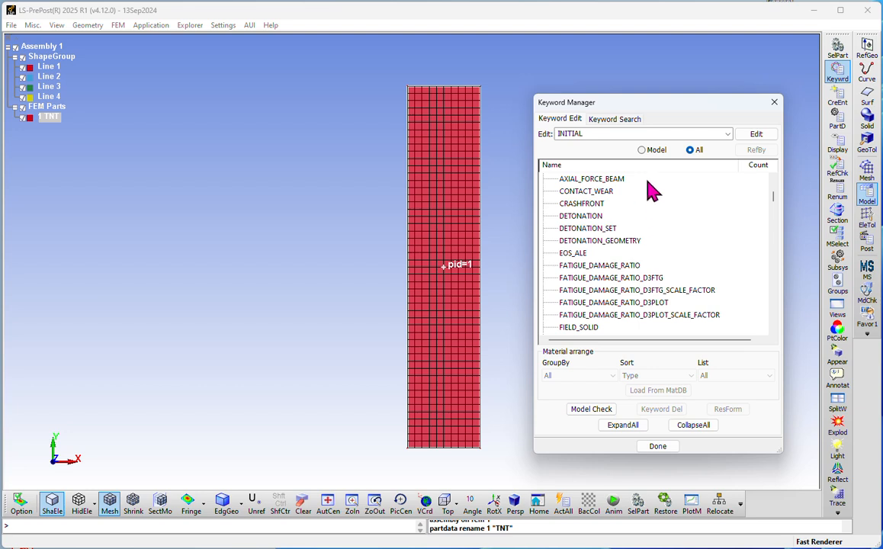
pyautogui.click(584, 218)
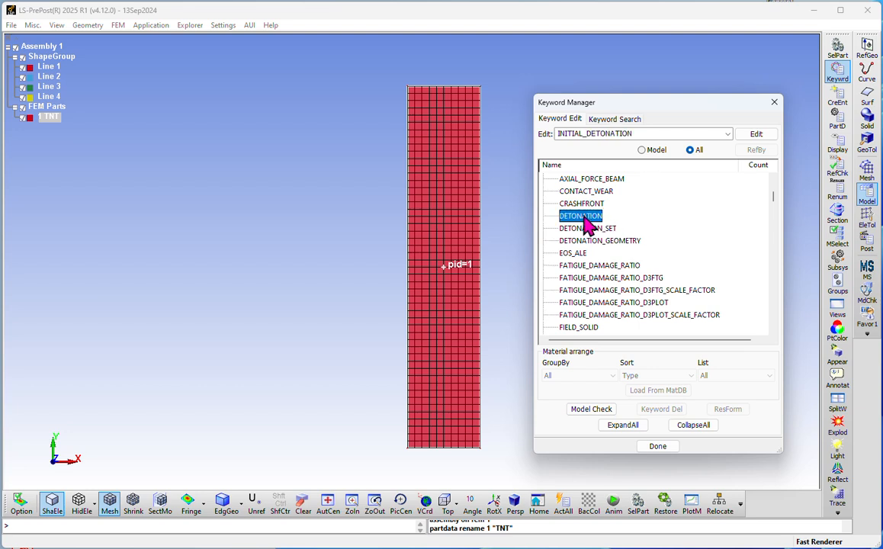
# Step: Open the INITIAL_DETONATION form and set the detonation point's x-coordinate to 1.0
pyautogui.doubleClick(584, 218)
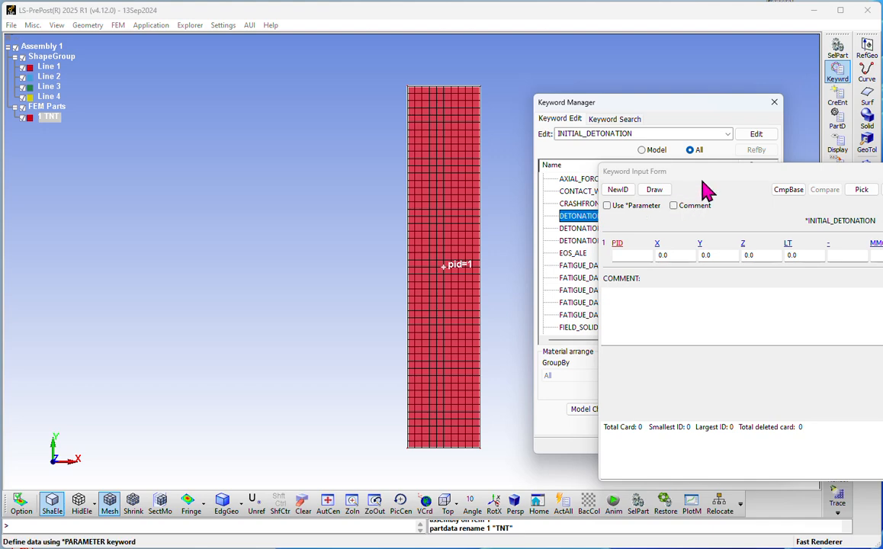
pyautogui.moveTo(714, 181); pyautogui.dragTo(228, 134)
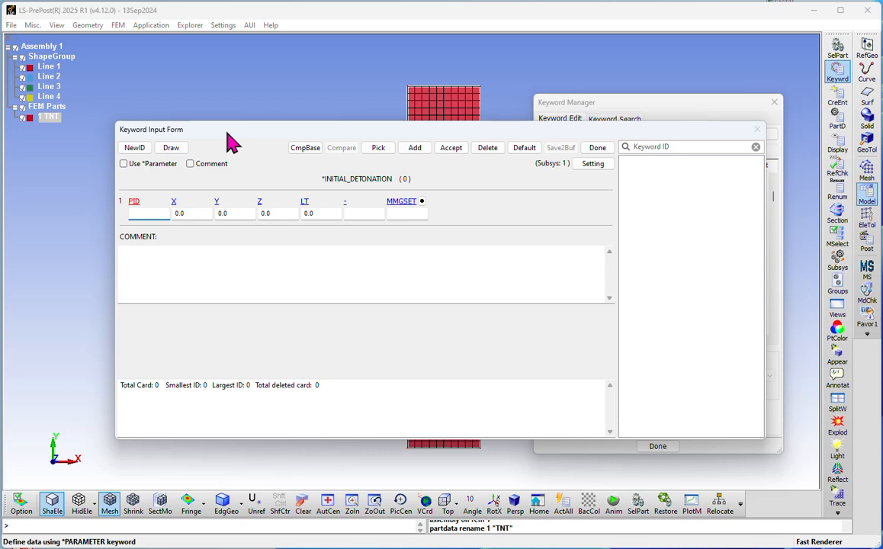
pyautogui.moveTo(278, 131); pyautogui.dragTo(654, 136)
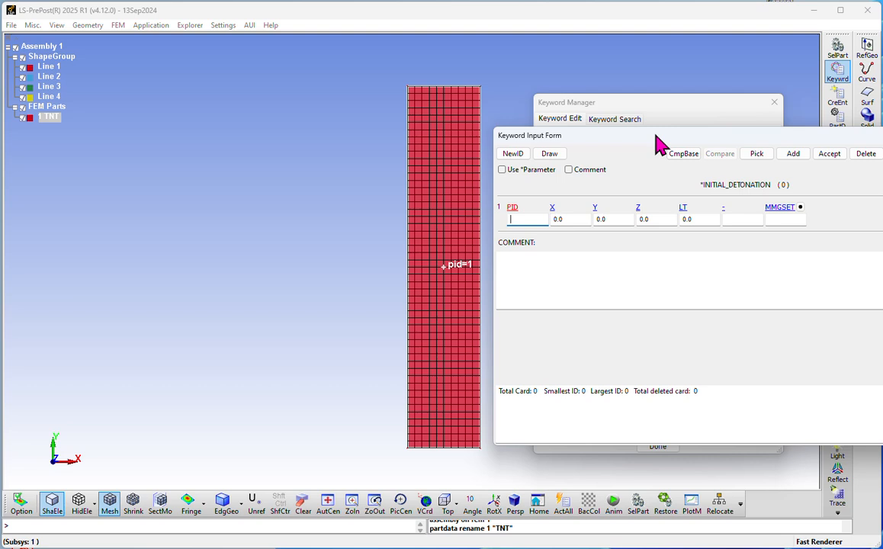
pyautogui.moveTo(660, 144); pyautogui.dragTo(263, 79)
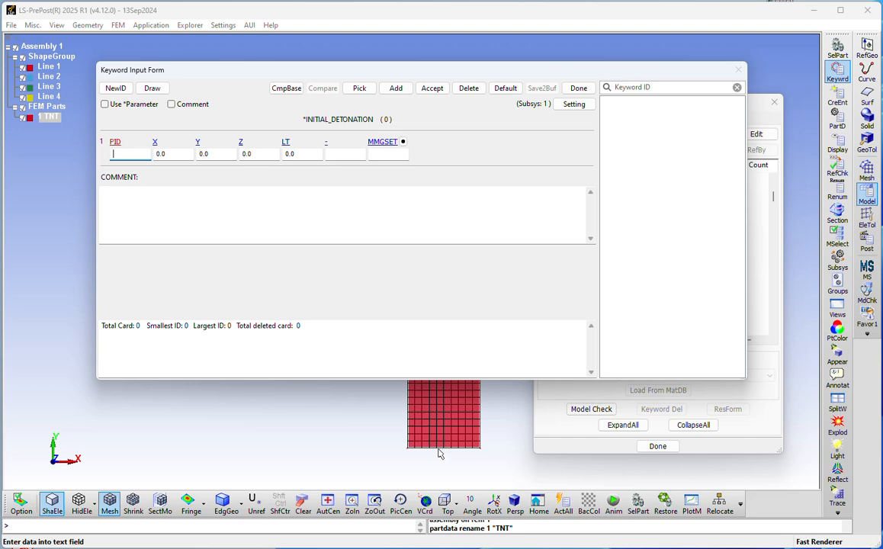
pyautogui.click(178, 152)
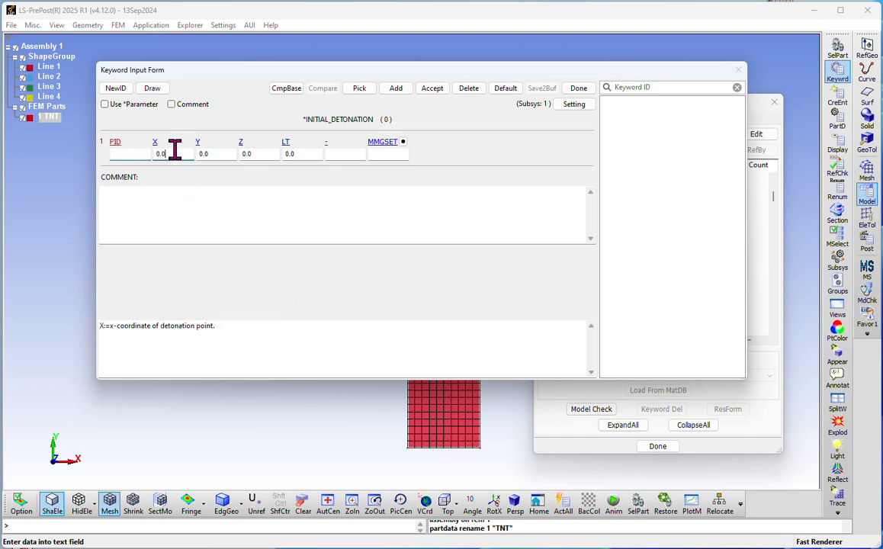
pyautogui.click(178, 151)
pyautogui.write('1.0')
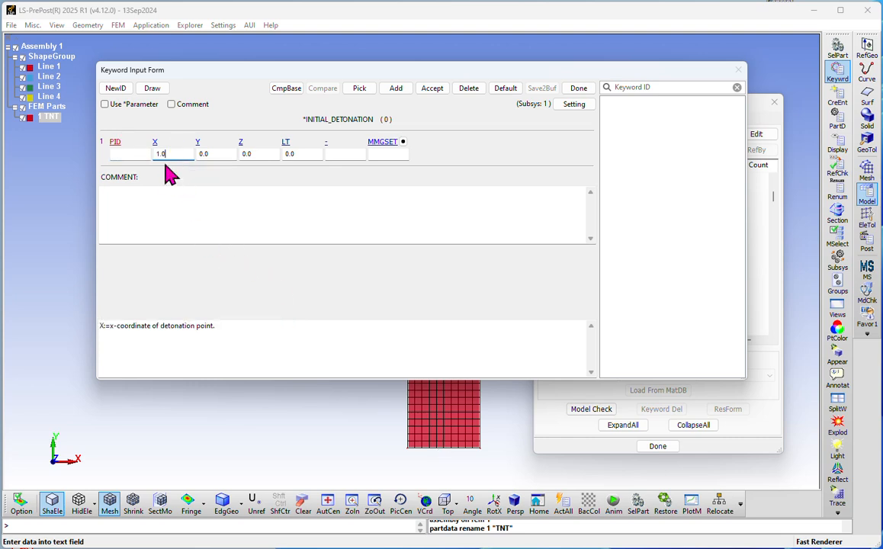
# Step: Assign part ID 1 with lighting time 0.0, store the detonation point and close the form
pyautogui.click(137, 154)
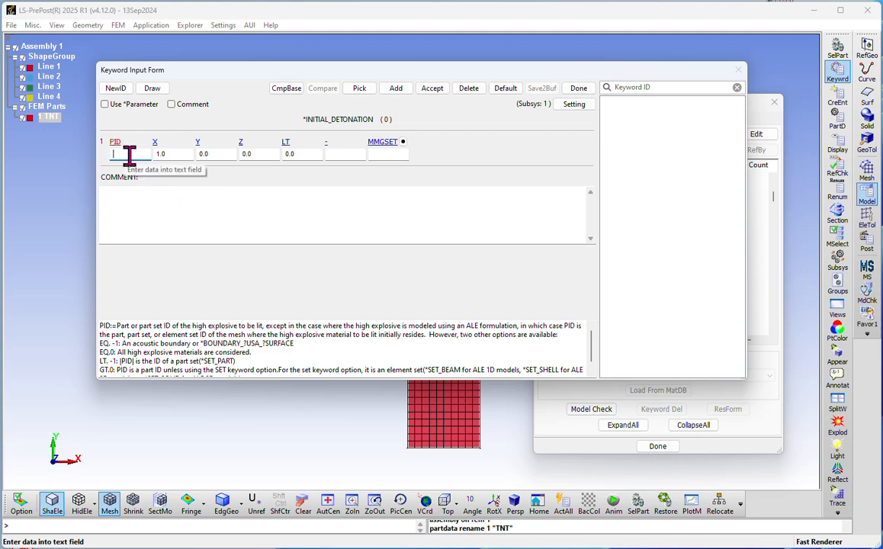
pyautogui.moveTo(197, 74); pyautogui.dragTo(243, 289)
pyautogui.moveTo(458, 283); pyautogui.dragTo(429, 116)
pyautogui.write('1')
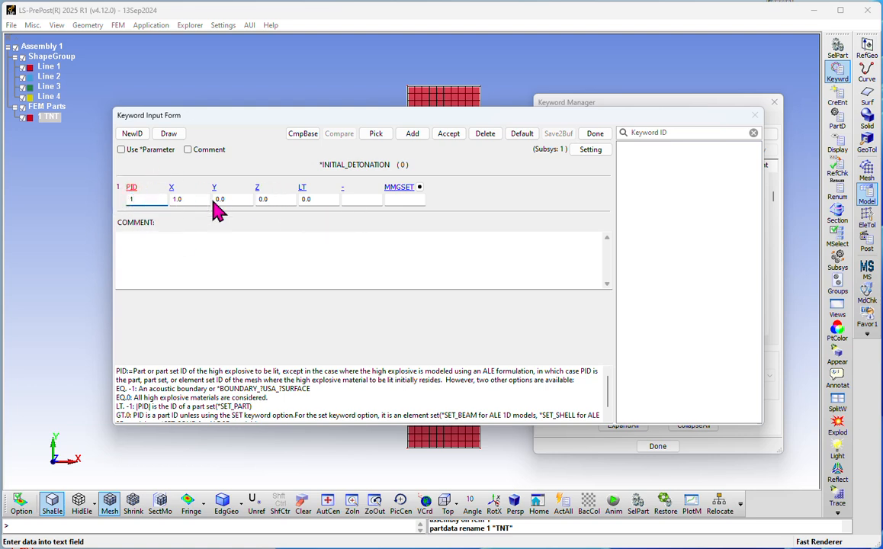
pyautogui.click(320, 198)
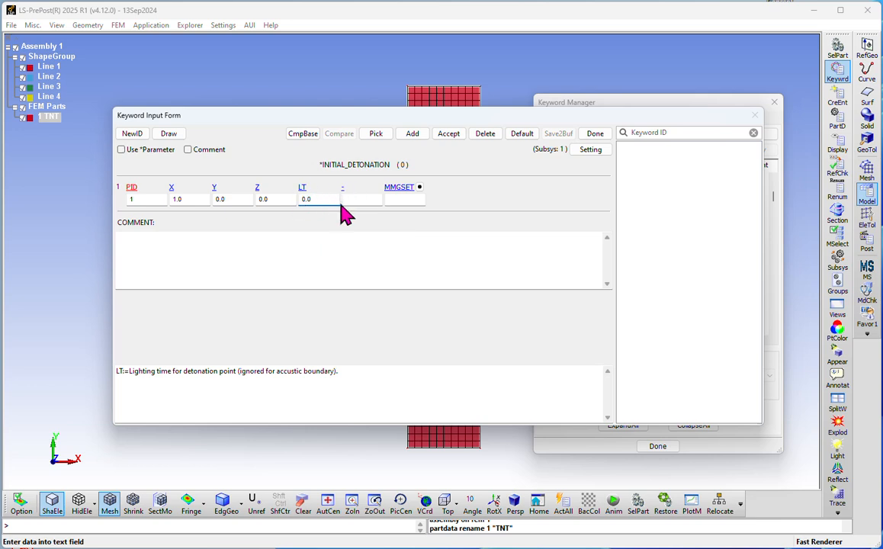
pyautogui.click(449, 134)
pyautogui.click(595, 133)
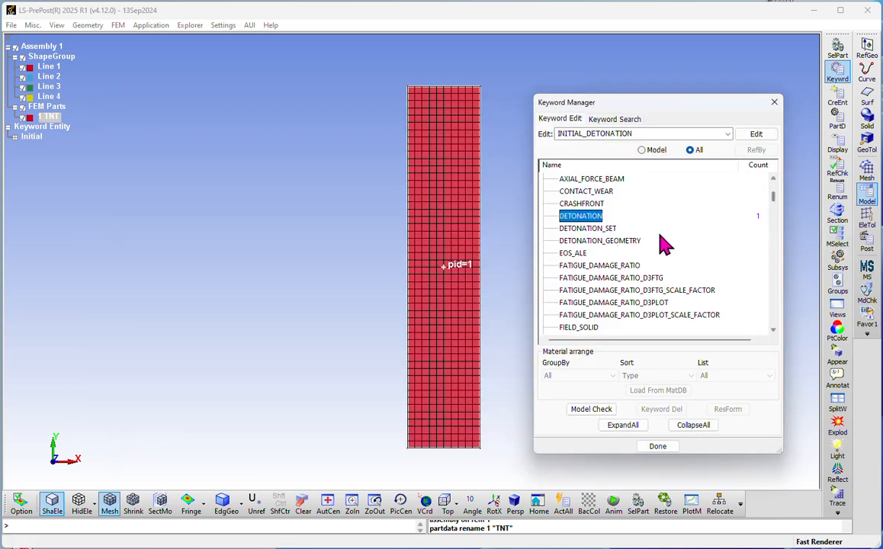
# Step: Inspect the Detonation entry under Keyword Entity > Initial, then collapse the tree and keyword list
pyautogui.click(15, 143)
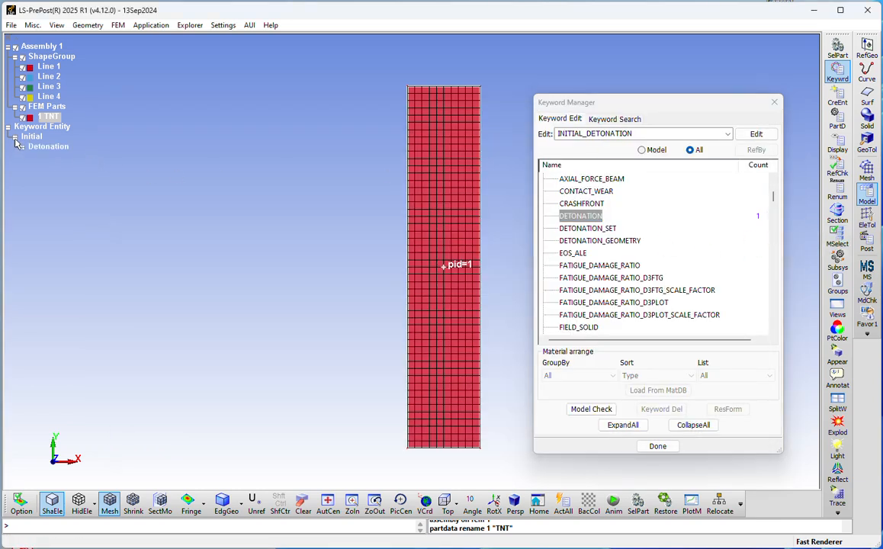
pyautogui.click(15, 136)
pyautogui.click(55, 157)
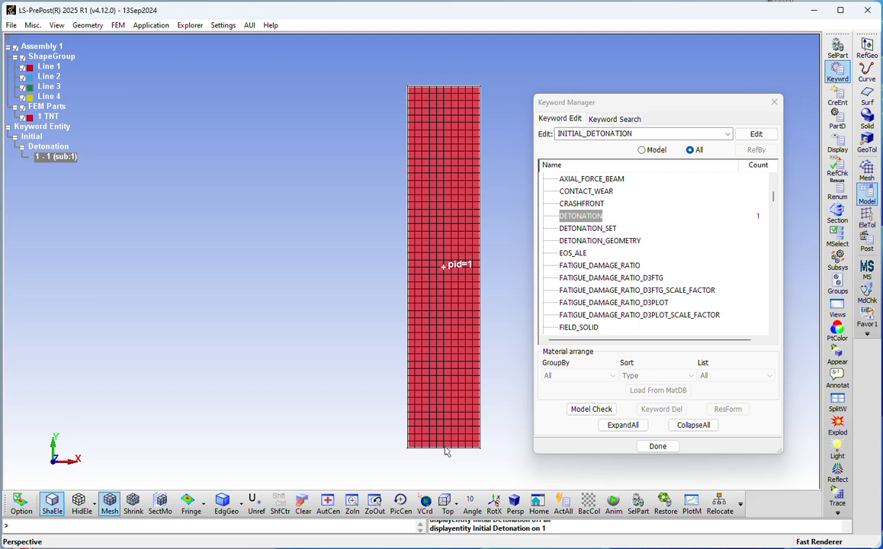
pyautogui.click(7, 127)
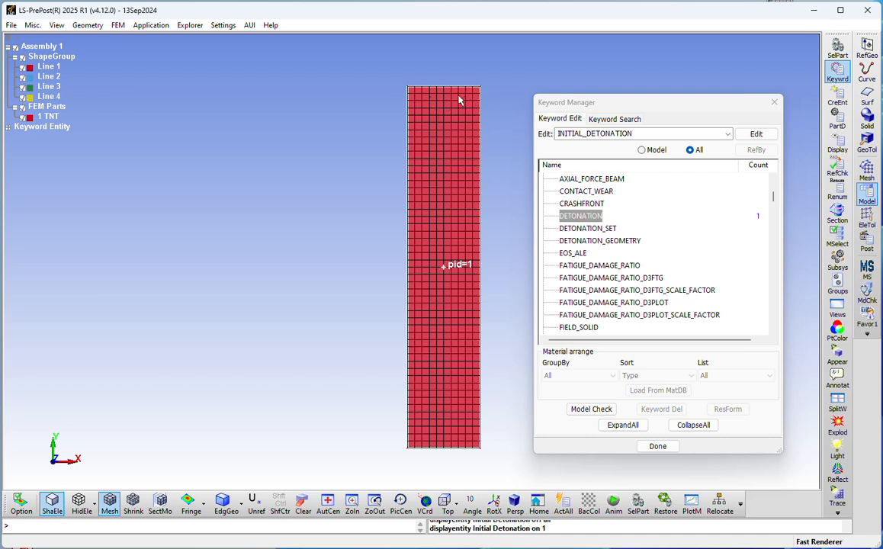
pyautogui.click(694, 426)
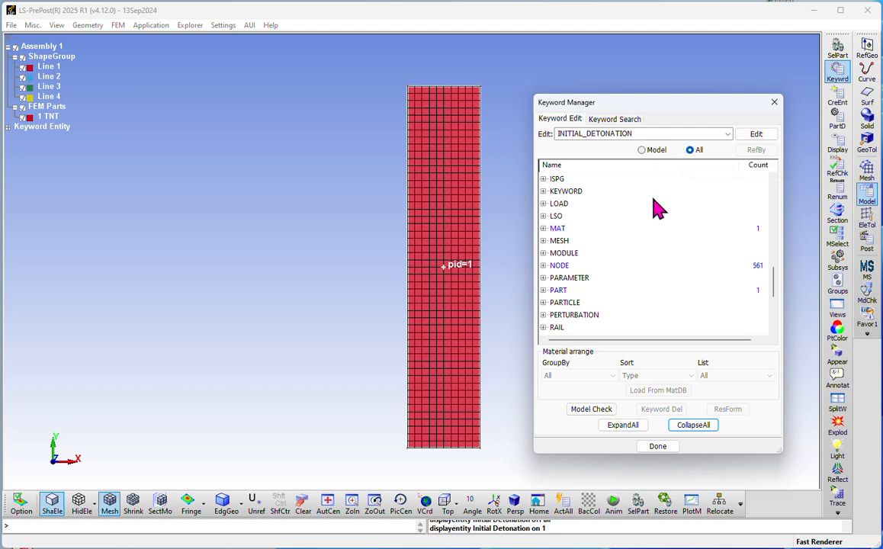
# Step: Expand the SECTION category, compare SHELL and SOLID, and open the SECTION_SHELL input form
pyautogui.scroll(-2, 662, 210)
pyautogui.scroll(-2, 664, 216)
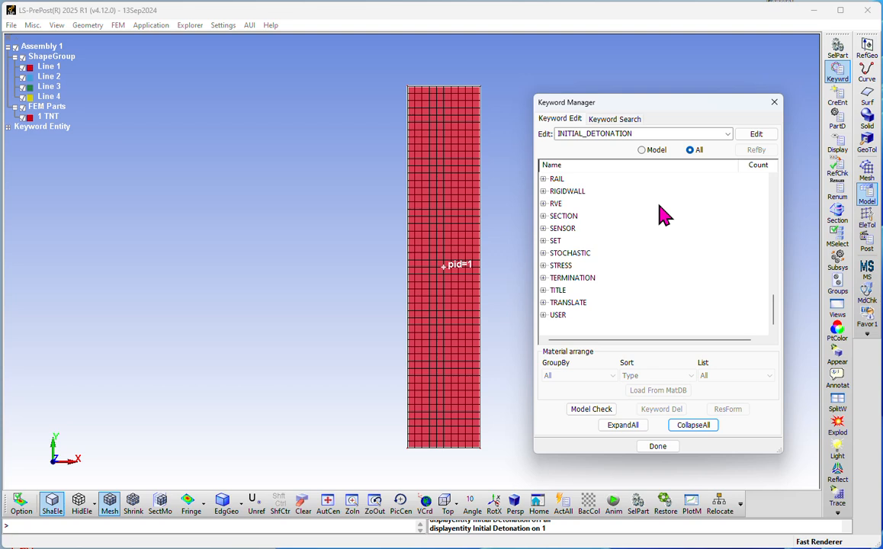
pyautogui.click(544, 217)
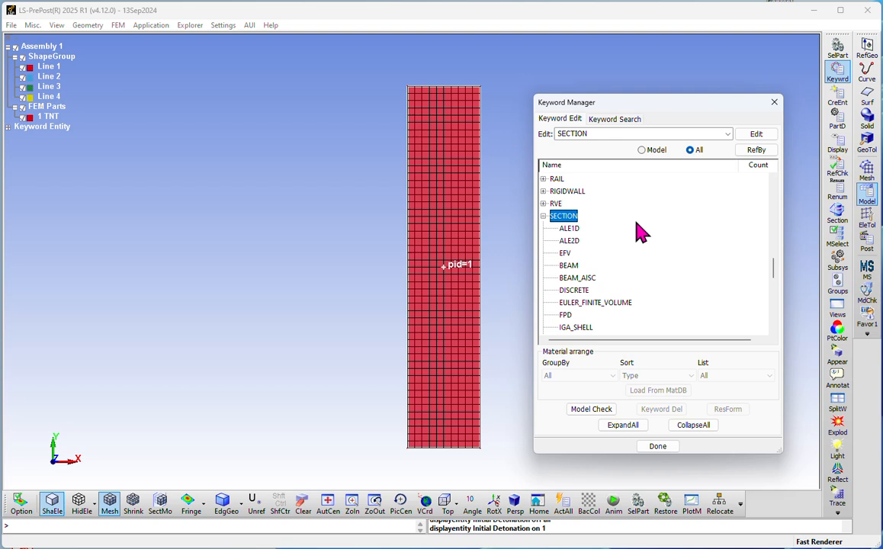
pyautogui.scroll(-4, 630, 218)
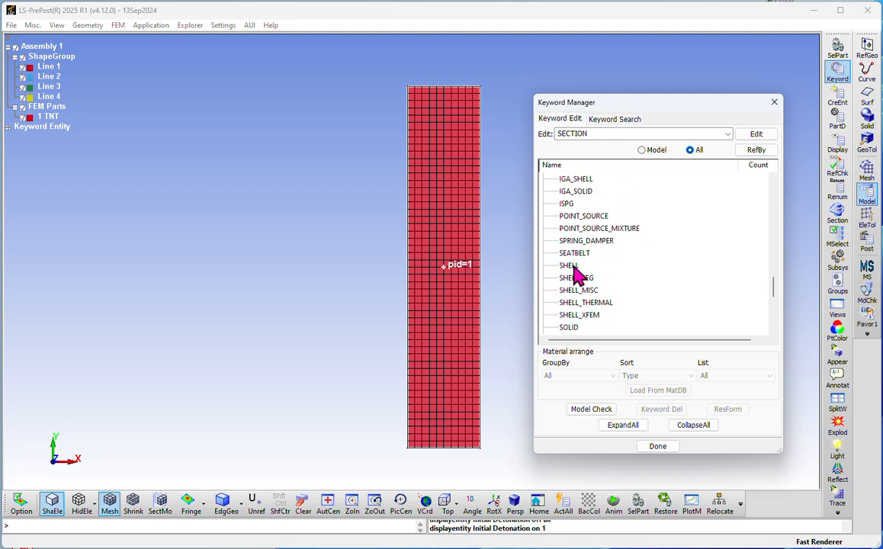
pyautogui.click(572, 268)
pyautogui.click(568, 329)
pyautogui.click(567, 266)
pyautogui.click(572, 328)
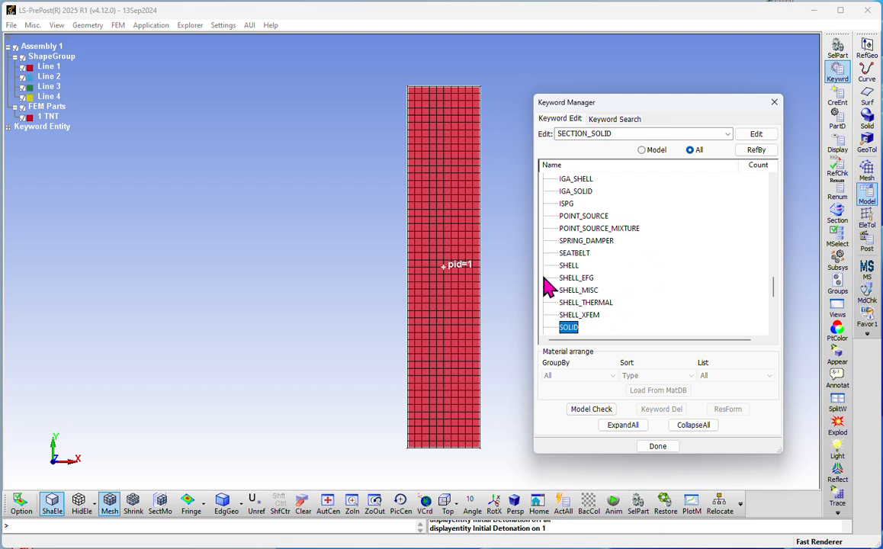
pyautogui.scroll(-1, 587, 288)
pyautogui.scroll(-1, 602, 284)
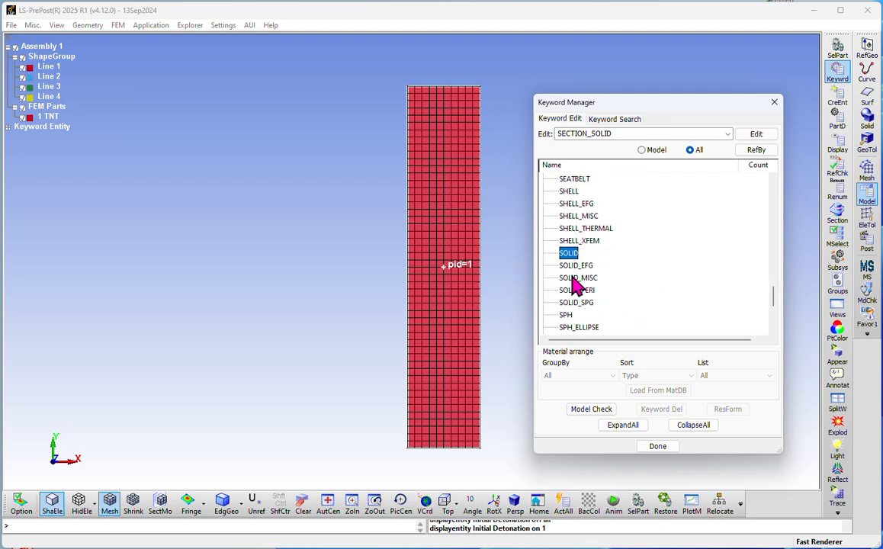
pyautogui.scroll(1, 572, 263)
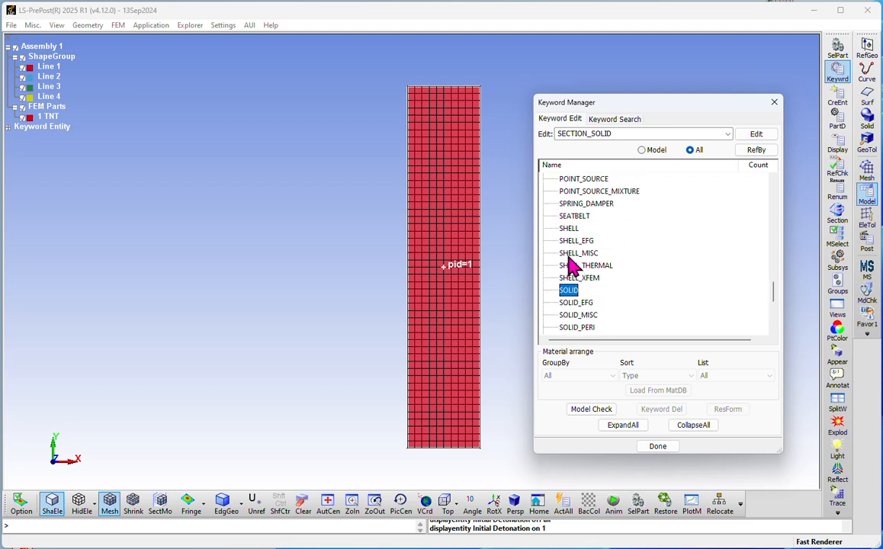
pyautogui.click(571, 229)
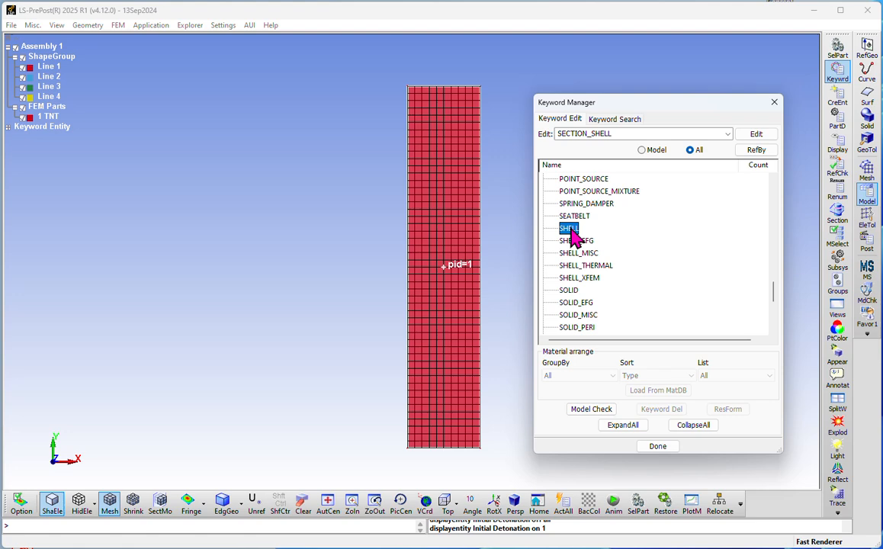
pyautogui.doubleClick(571, 230)
# Step: Title the shell section 2D_Shell and assign the new section ID 1
pyautogui.moveTo(641, 172); pyautogui.dragTo(218, 130)
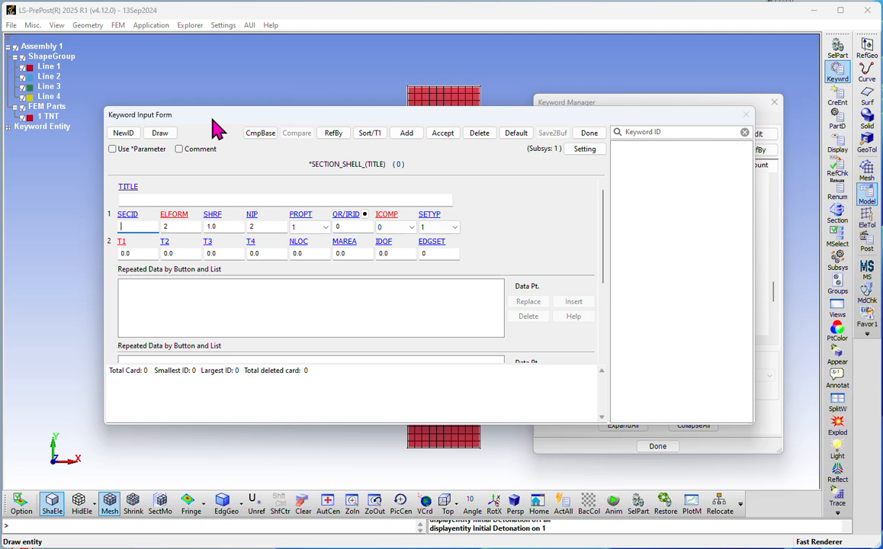
pyautogui.click(122, 199)
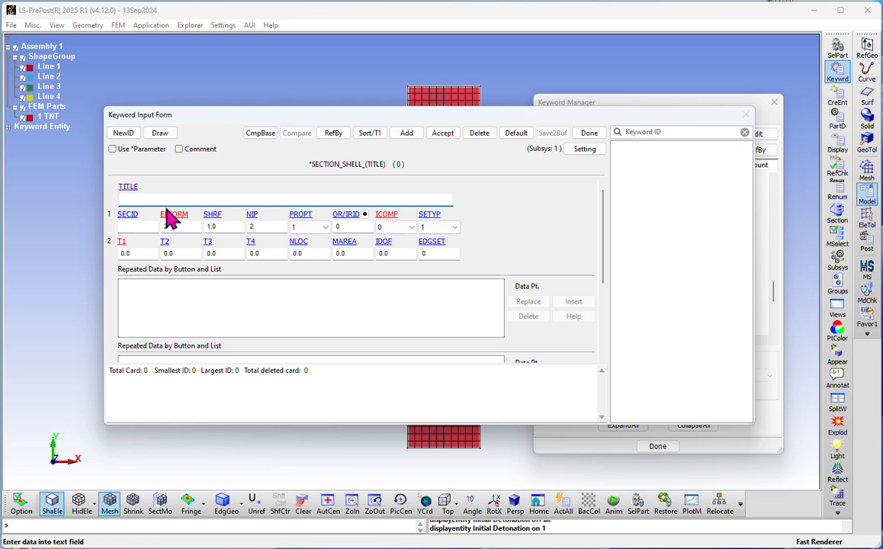
pyautogui.write('2D_Shell')
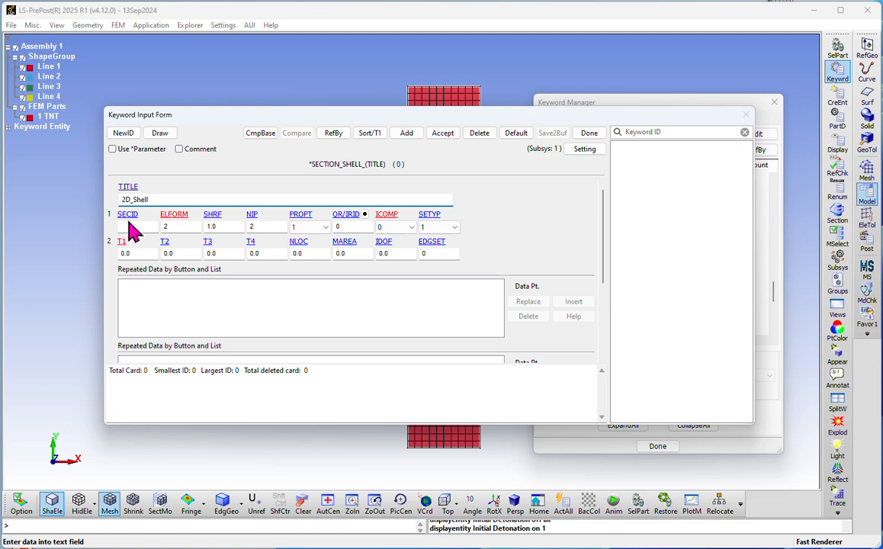
pyautogui.click(124, 132)
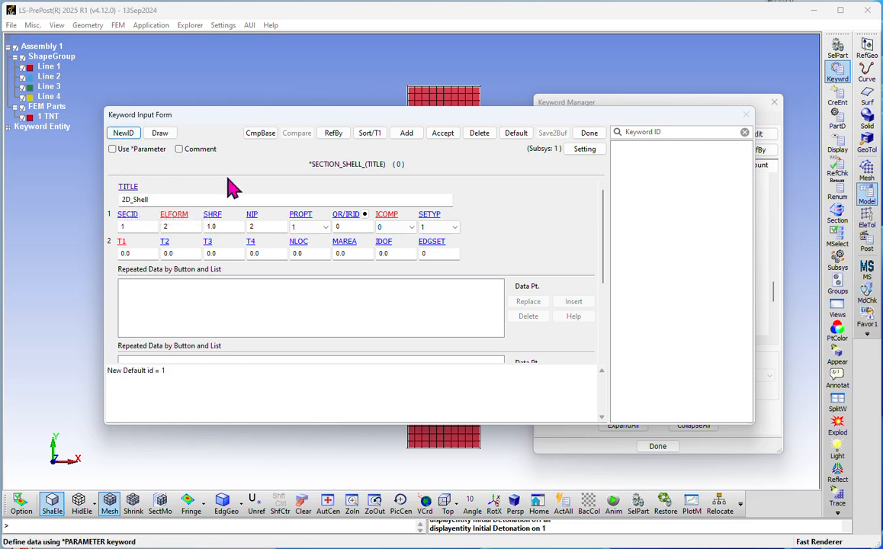
# Step: Read through the ELFORM element formulation help, then reposition the form to check the mesh
pyautogui.click(187, 228)
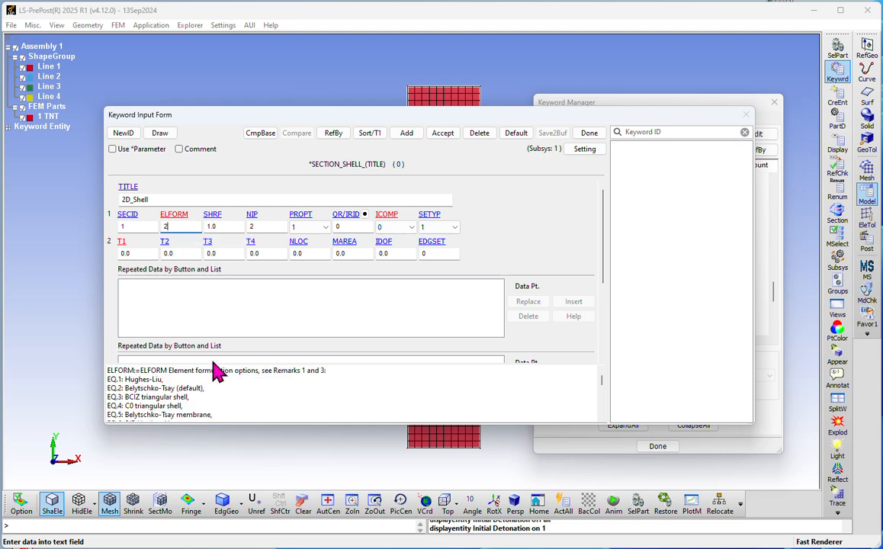
pyautogui.scroll(-1, 211, 379)
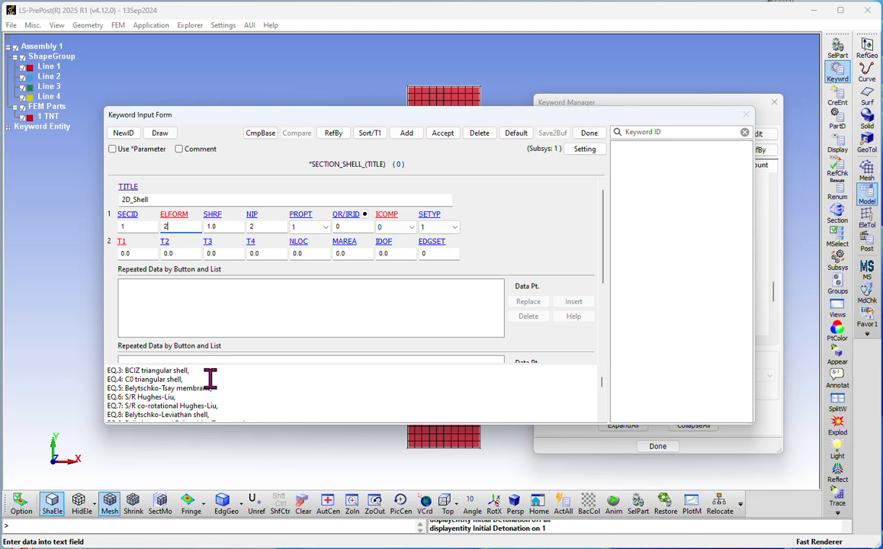
pyautogui.scroll(-1, 211, 379)
pyautogui.scroll(-1, 215, 379)
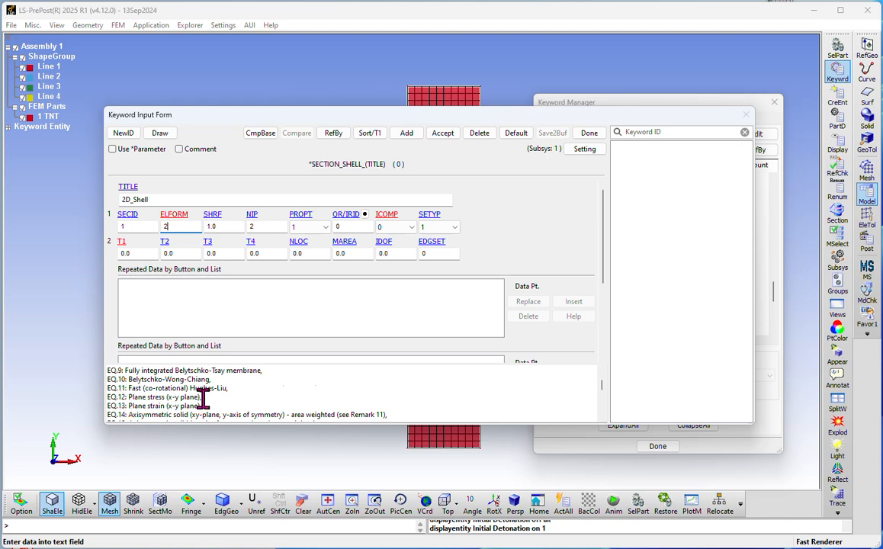
pyautogui.scroll(-1, 202, 395)
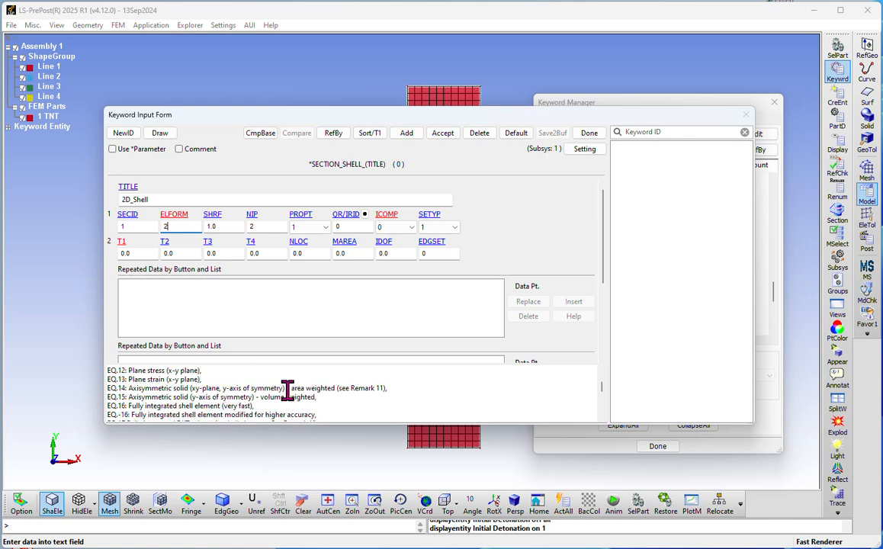
pyautogui.scroll(-1, 264, 392)
pyautogui.scroll(-1, 265, 392)
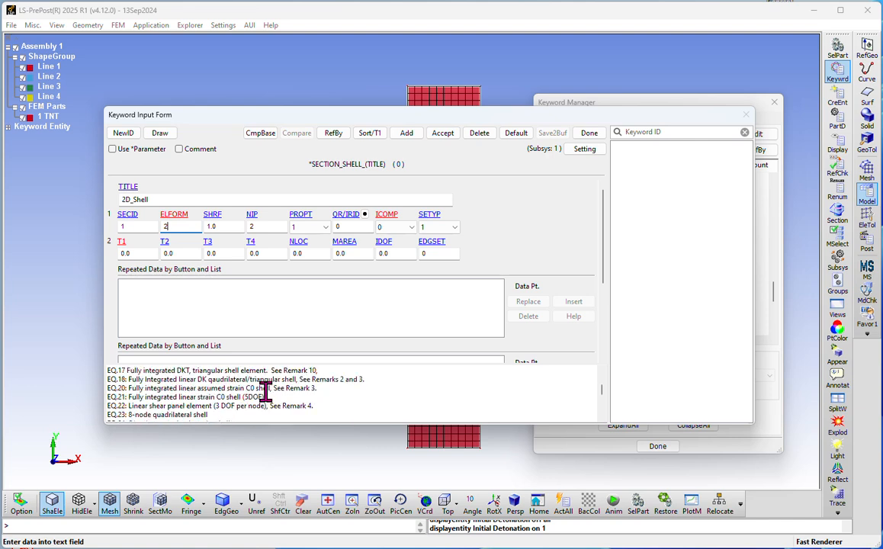
pyautogui.scroll(-4, 265, 392)
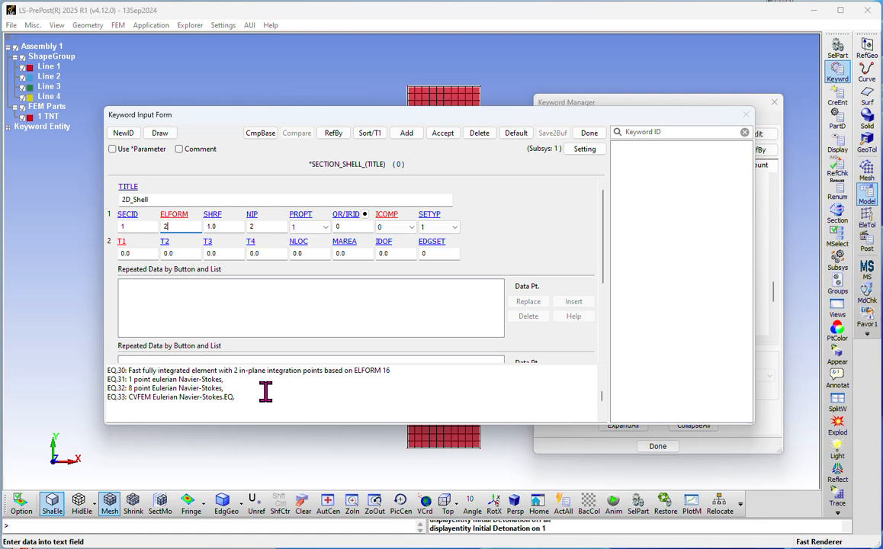
pyautogui.scroll(-1, 265, 392)
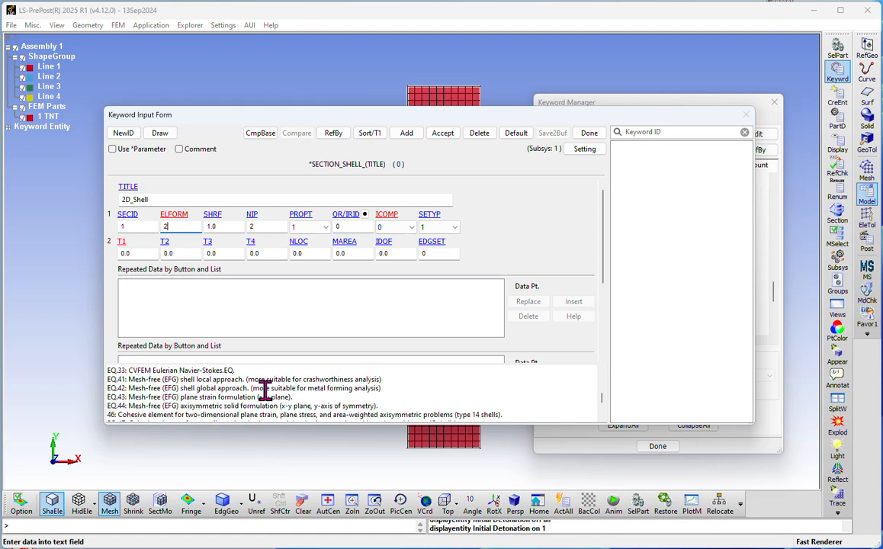
pyautogui.scroll(-2, 264, 391)
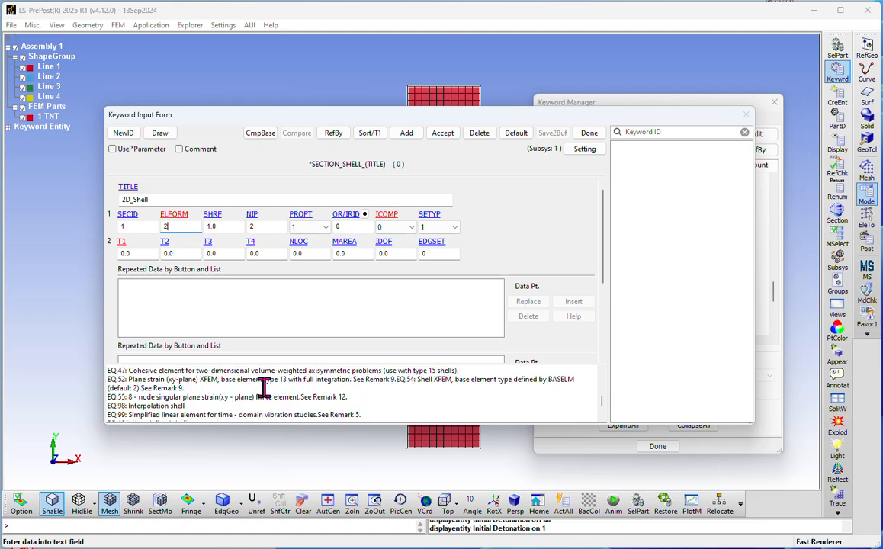
pyautogui.scroll(8, 264, 387)
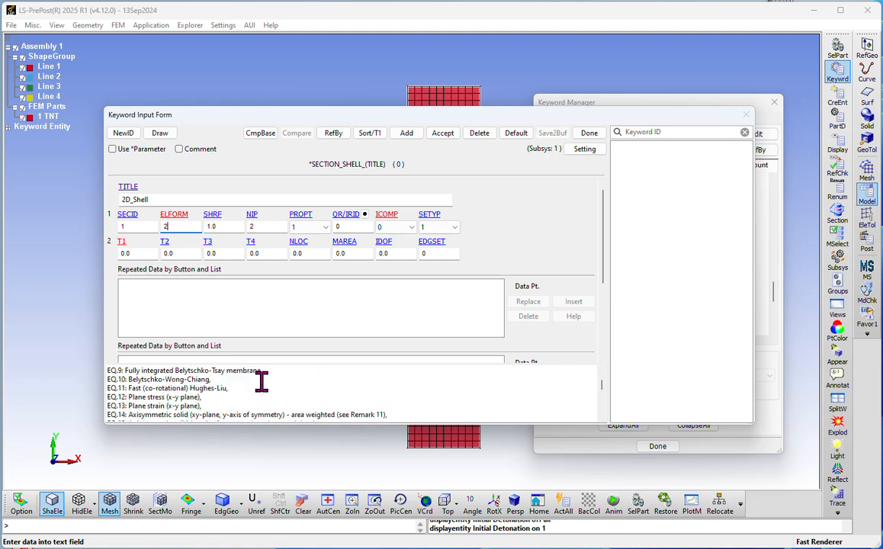
pyautogui.scroll(-1, 261, 383)
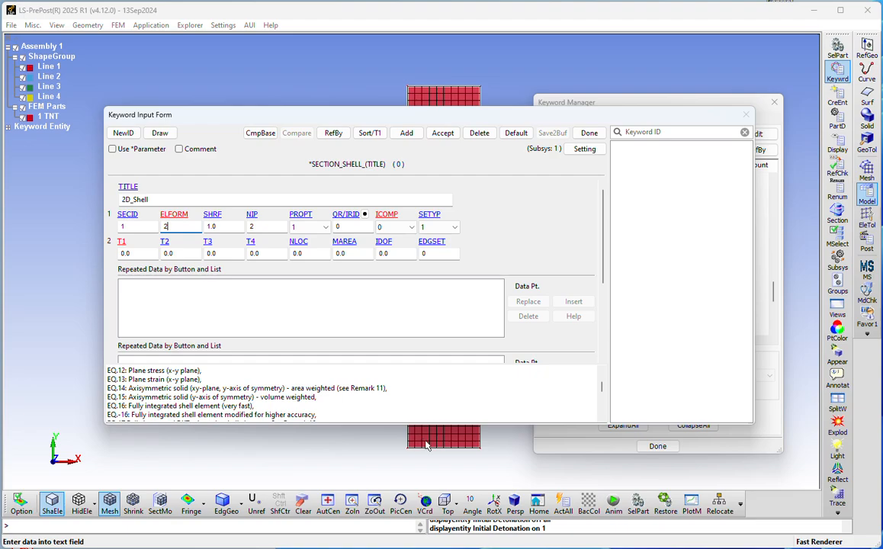
pyautogui.moveTo(387, 117); pyautogui.dragTo(364, 267)
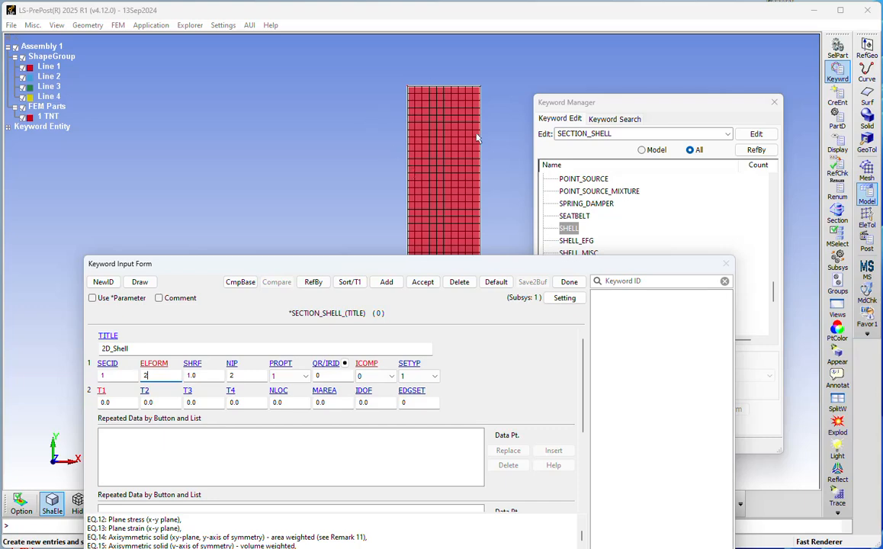
pyautogui.moveTo(429, 264); pyautogui.dragTo(420, 98)
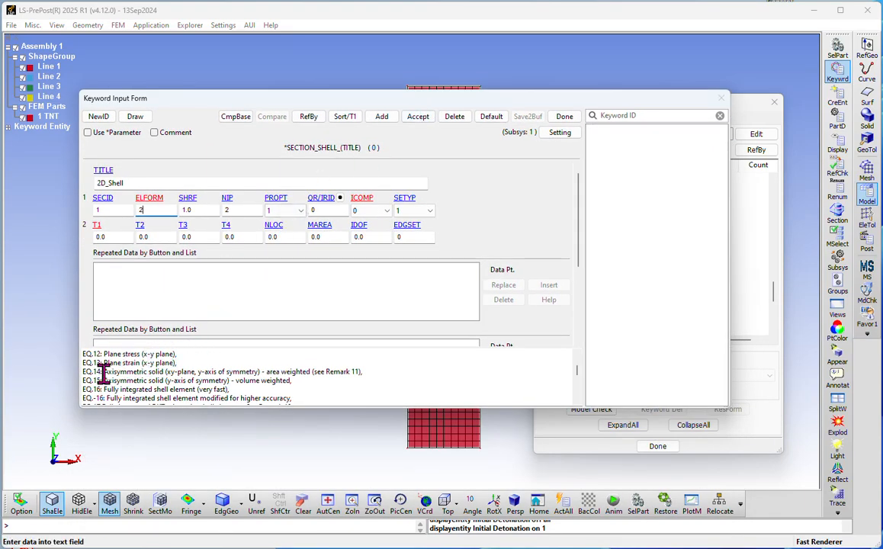
pyautogui.moveTo(251, 103); pyautogui.dragTo(687, 154)
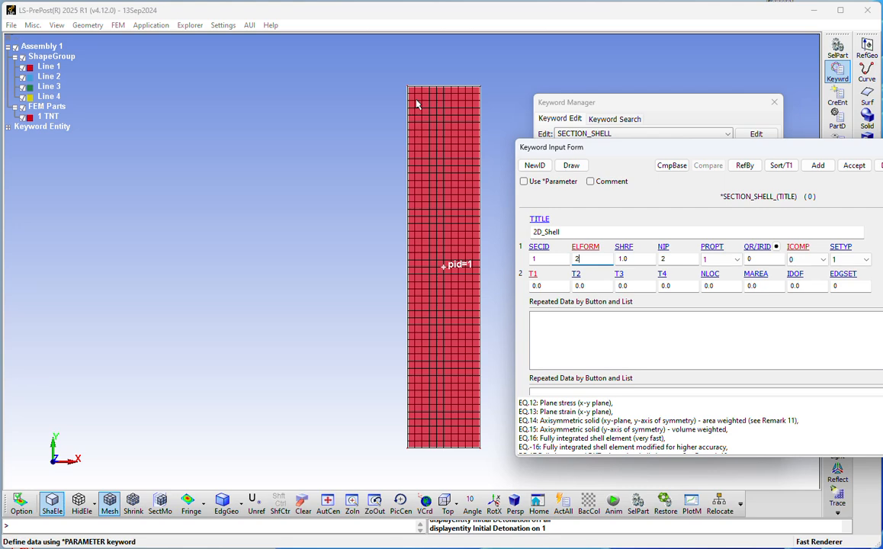
pyautogui.moveTo(630, 146); pyautogui.dragTo(243, 61)
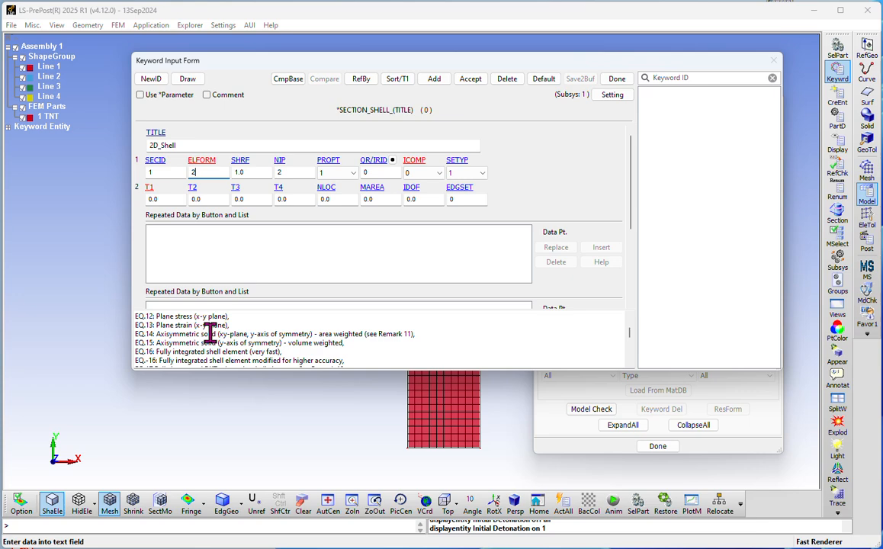
pyautogui.moveTo(358, 59); pyautogui.dragTo(326, 139)
# Step: Change ELFORM from 2 to 15, accept the 2D_Shell section and close its form
pyautogui.doubleClick(170, 251)
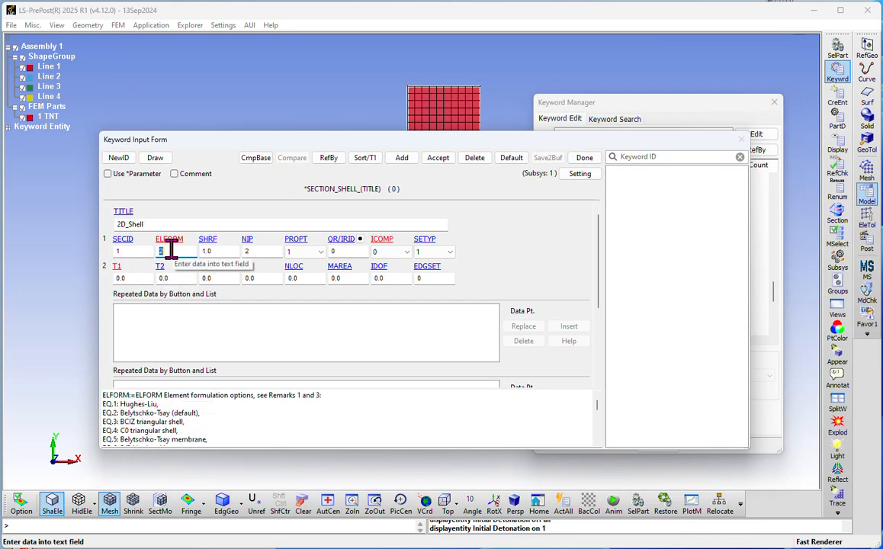
pyautogui.write('15')
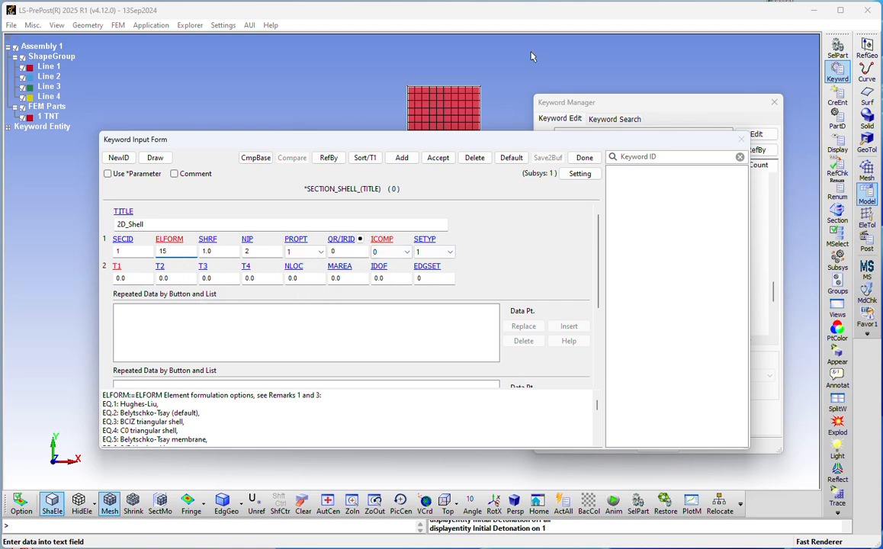
pyautogui.click(437, 157)
pyautogui.click(582, 159)
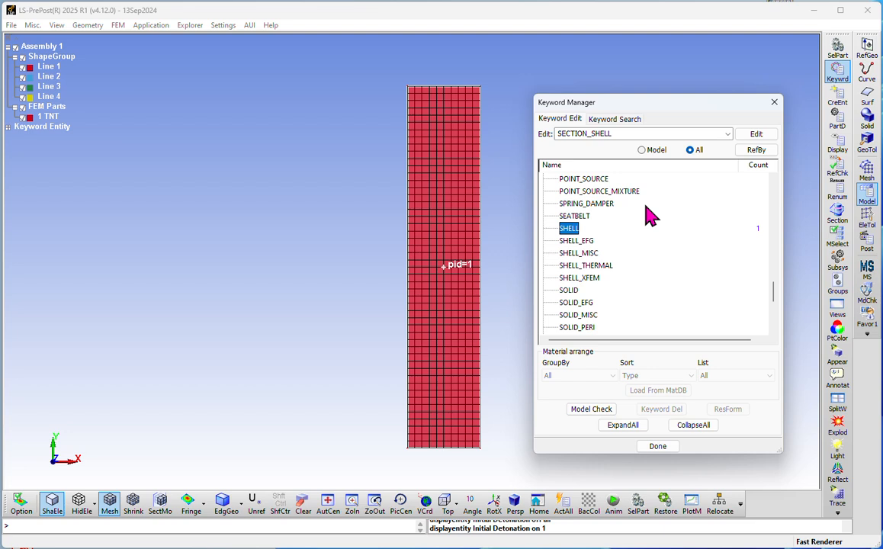
# Step: Filter the keyword list to model keywords and open the TNT part's PART form
pyautogui.click(693, 424)
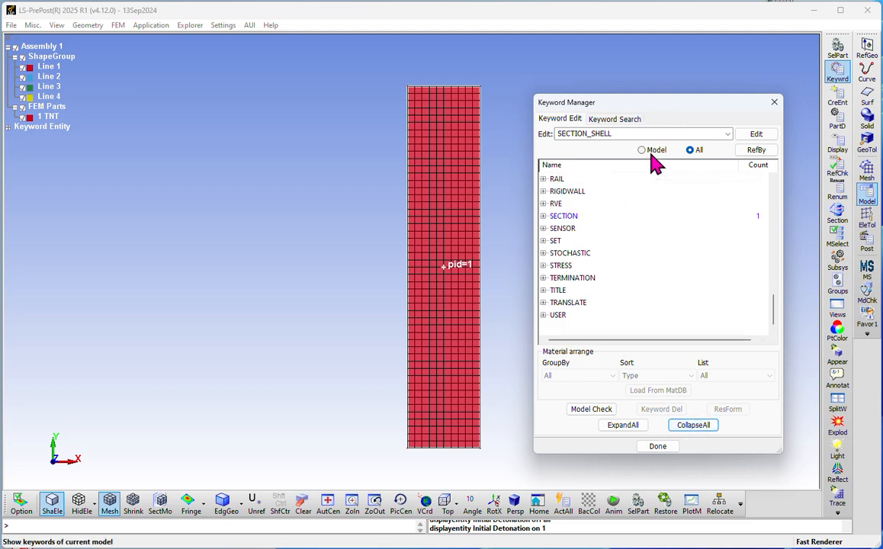
pyautogui.scroll(2, 643, 220)
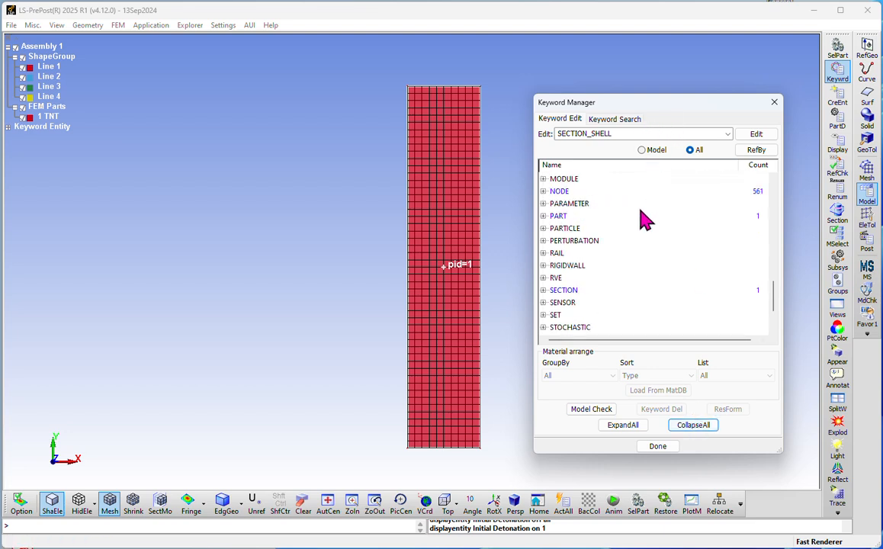
pyautogui.click(642, 151)
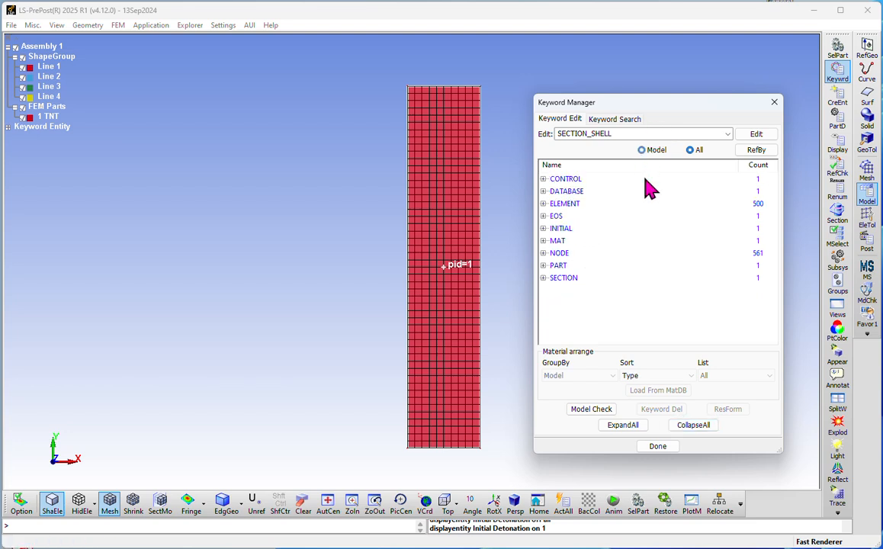
pyautogui.click(543, 266)
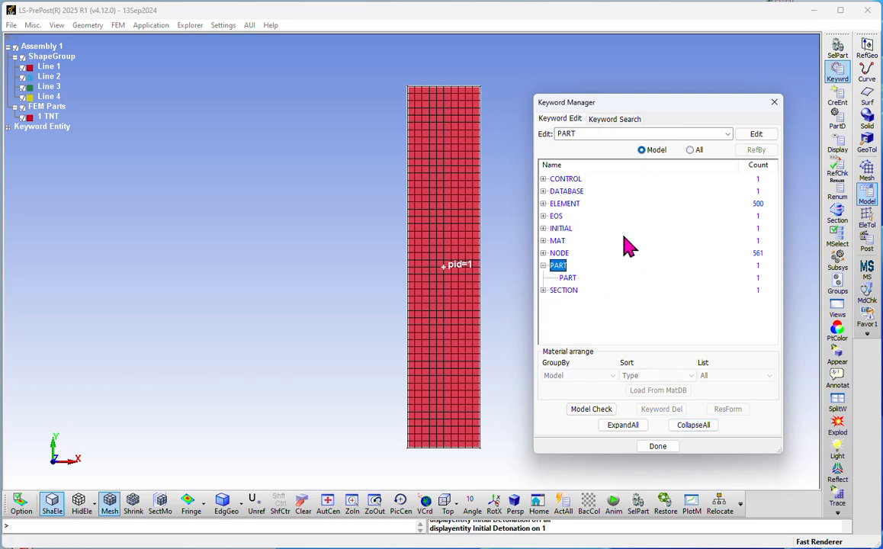
pyautogui.doubleClick(568, 278)
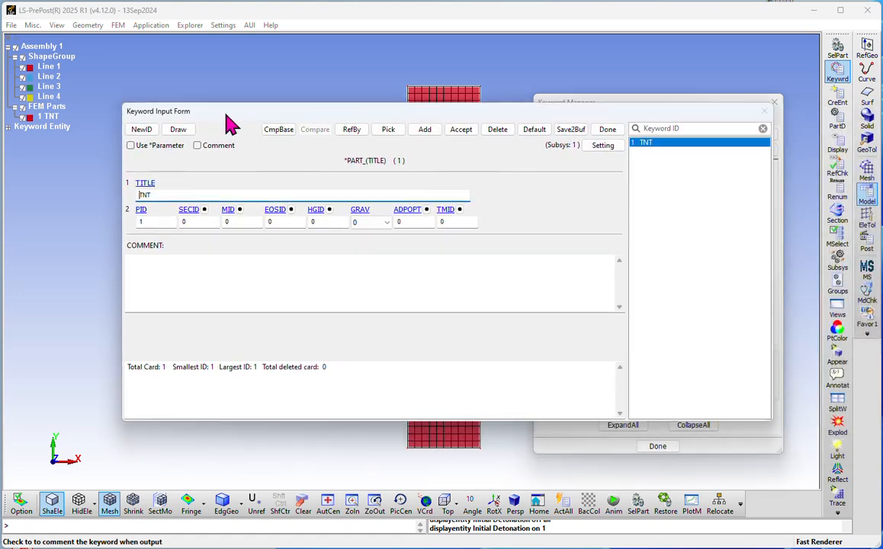
pyautogui.click(161, 193)
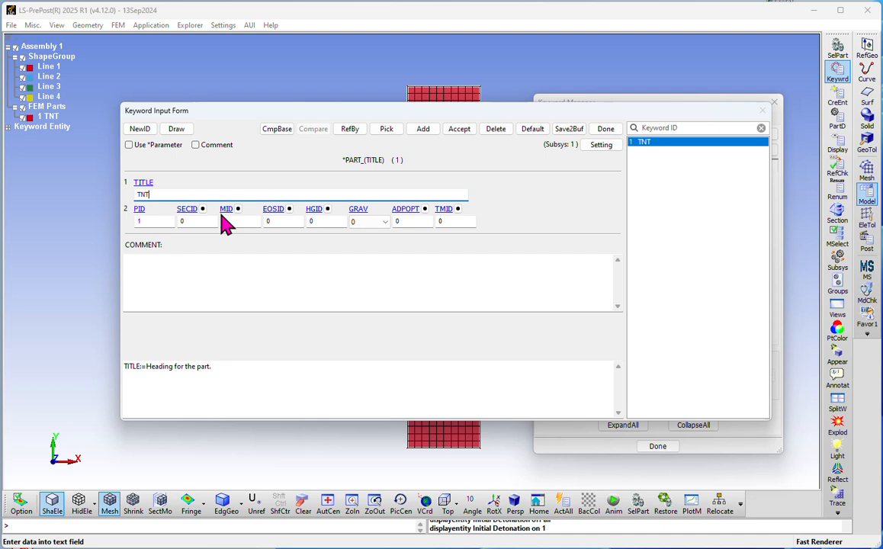
# Step: Set part ID 1 and link the 2D_Shell section (SECID 1) to the TNT part
pyautogui.click(142, 221)
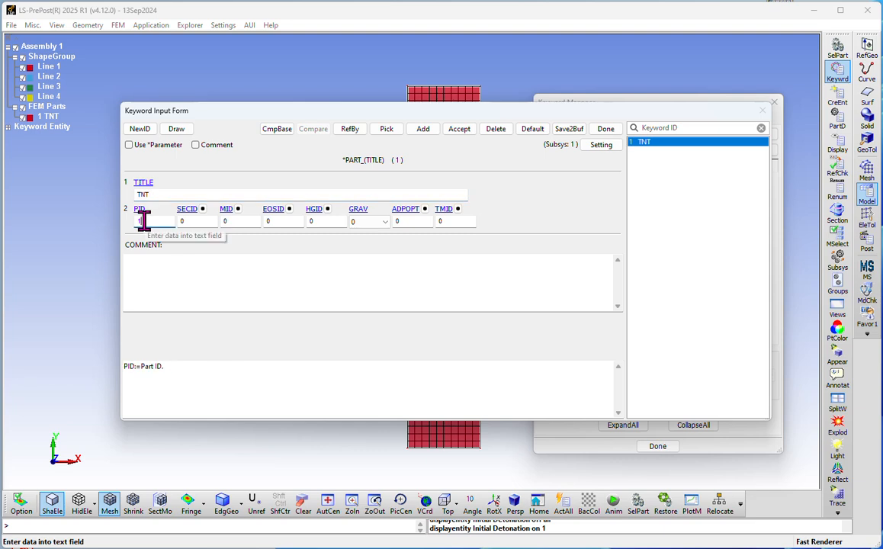
pyautogui.write('1')
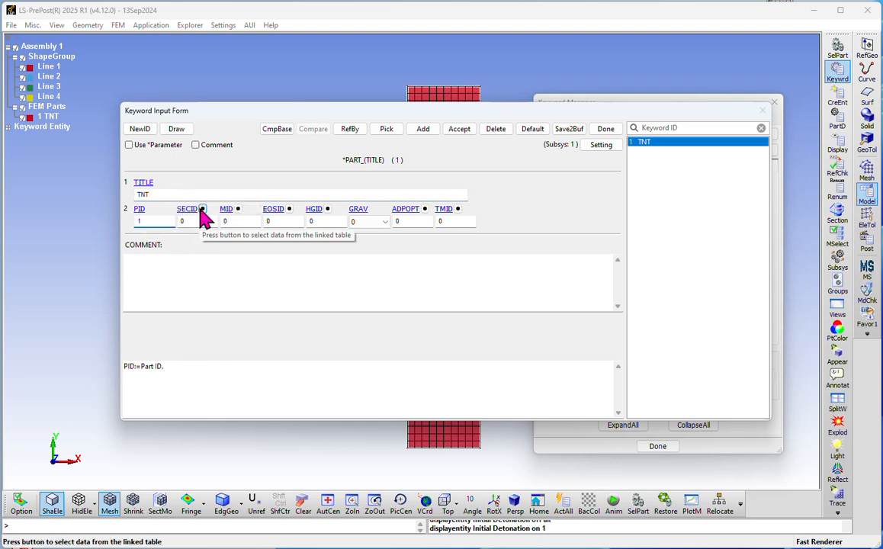
pyautogui.click(188, 221)
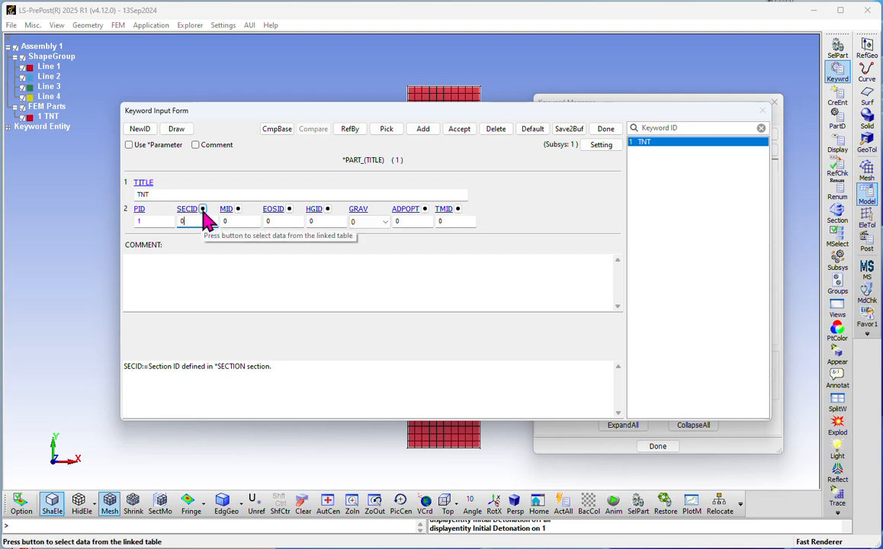
pyautogui.click(203, 208)
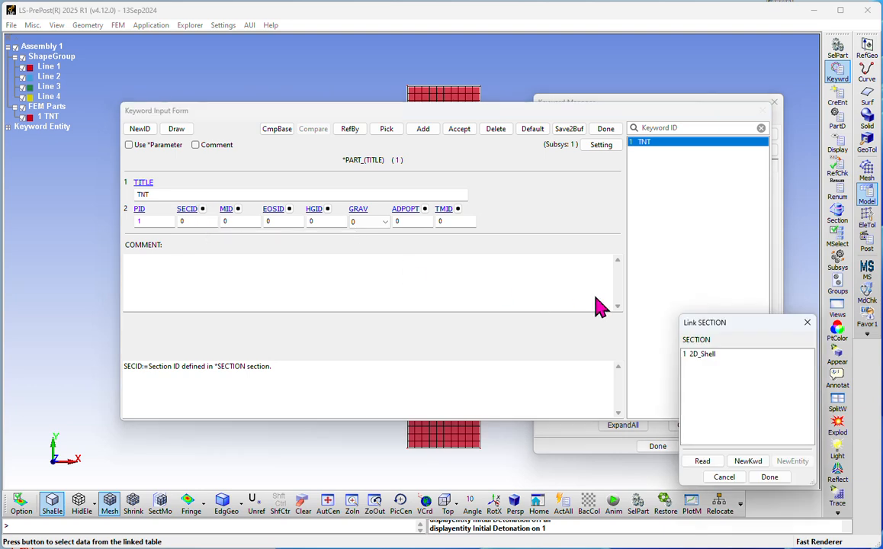
pyautogui.moveTo(663, 270); pyautogui.dragTo(385, 188)
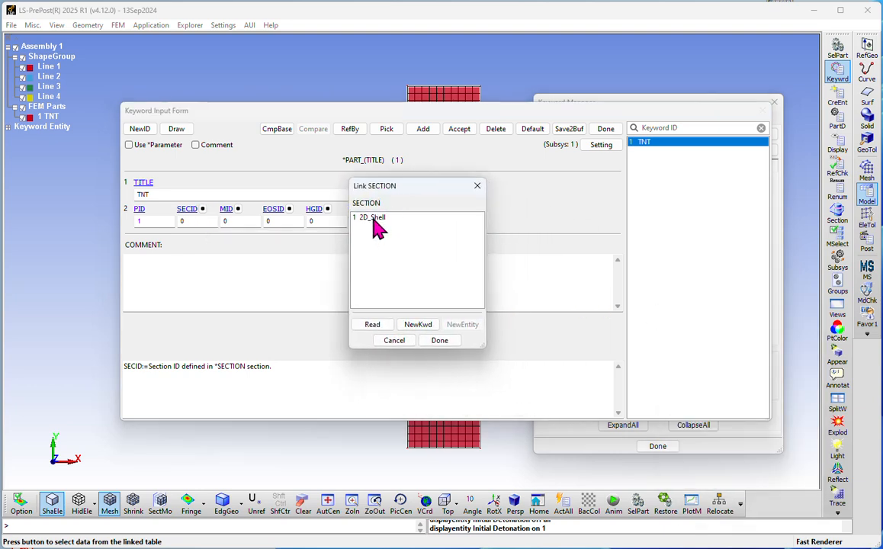
pyautogui.click(378, 218)
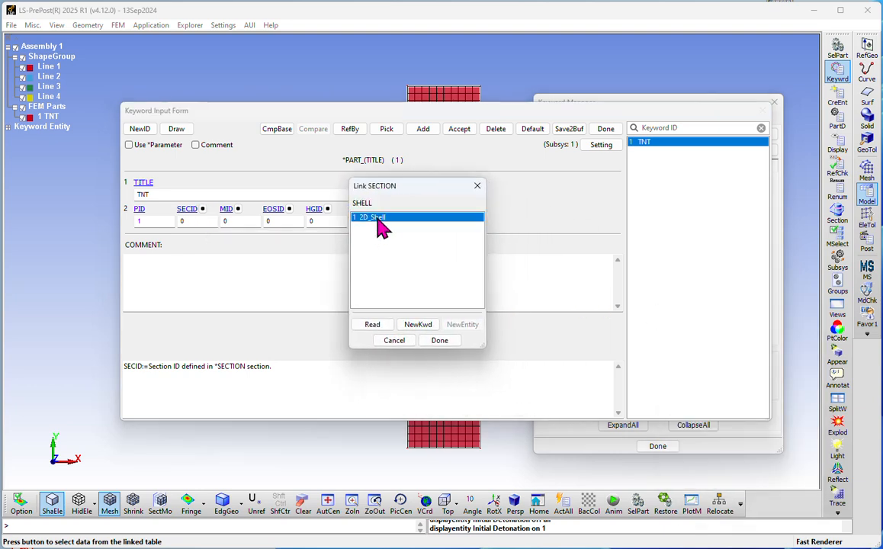
pyautogui.doubleClick(378, 220)
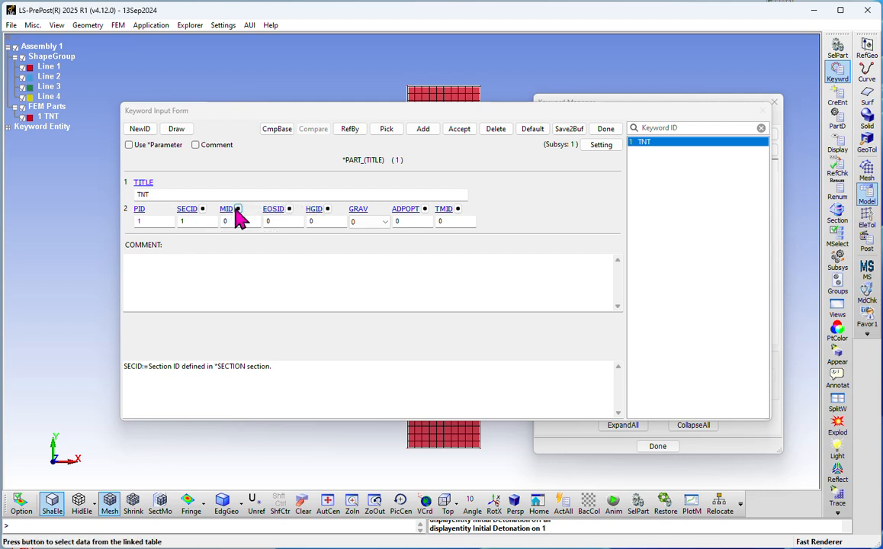
# Step: Link material TNT_Detonation_Property (MID 1) and EOS TNT_JWL (EOSID 1) to the part
pyautogui.click(237, 211)
pyautogui.moveTo(739, 330); pyautogui.dragTo(459, 182)
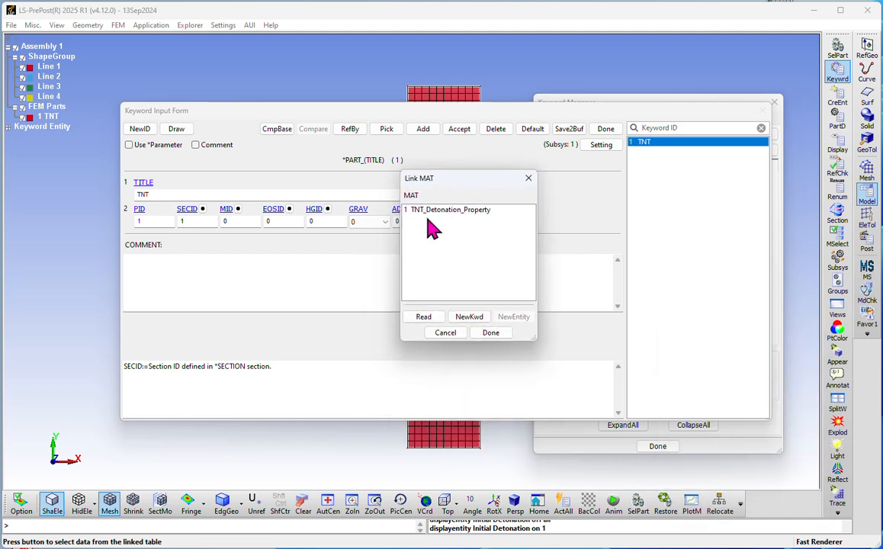
pyautogui.click(440, 212)
pyautogui.doubleClick(442, 213)
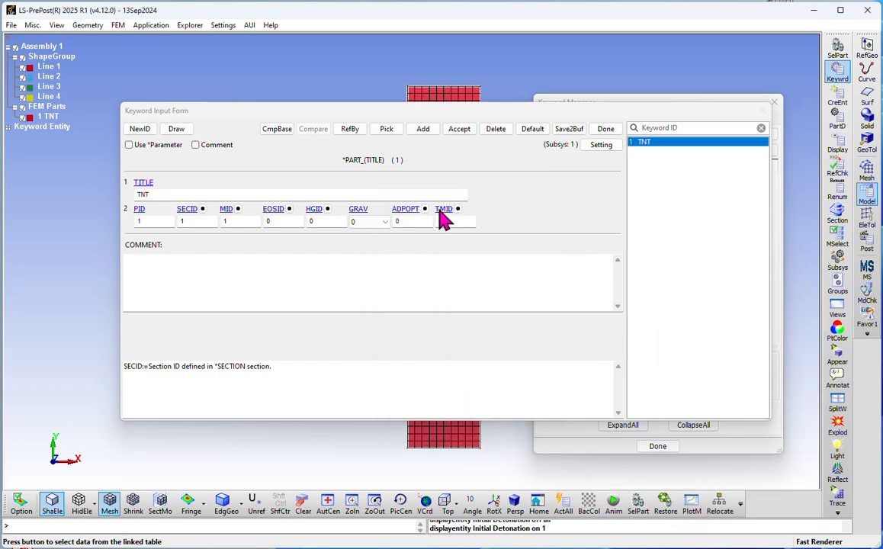
pyautogui.click(290, 211)
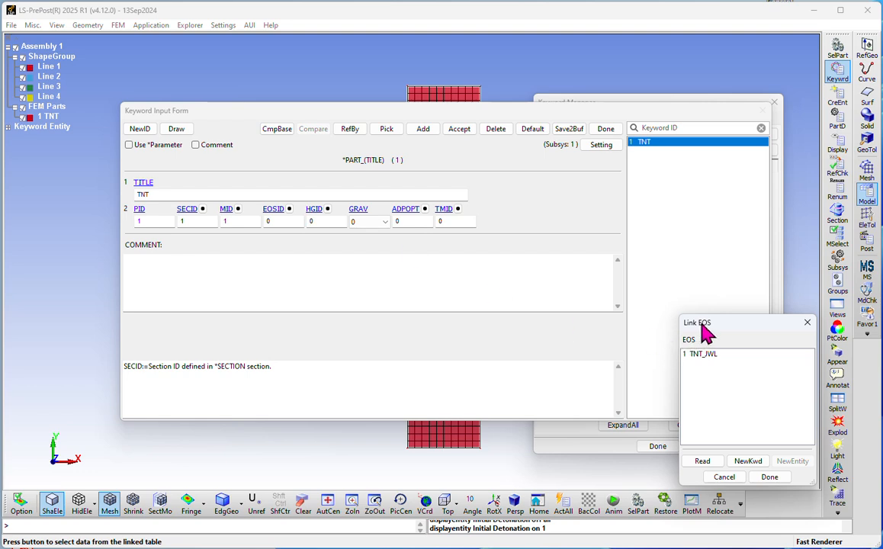
pyautogui.moveTo(698, 324); pyautogui.dragTo(335, 221)
pyautogui.click(349, 250)
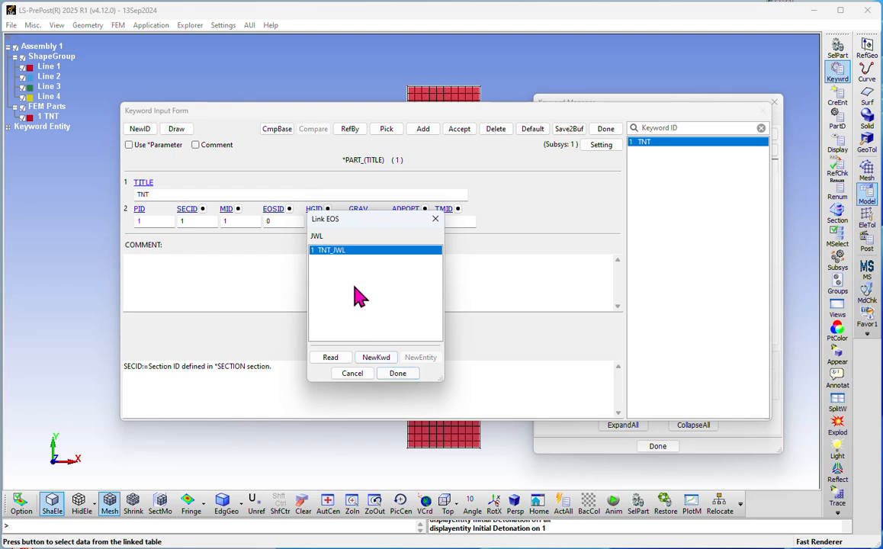
pyautogui.doubleClick(336, 250)
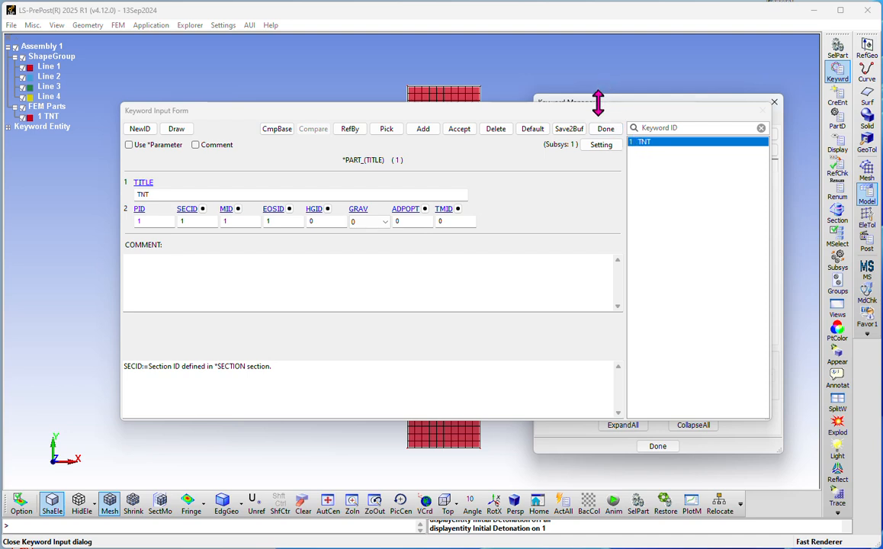
# Step: From the part's HGID link, create a new HOURGLASS keyword and open its form
pyautogui.click(321, 210)
pyautogui.moveTo(698, 329); pyautogui.dragTo(403, 152)
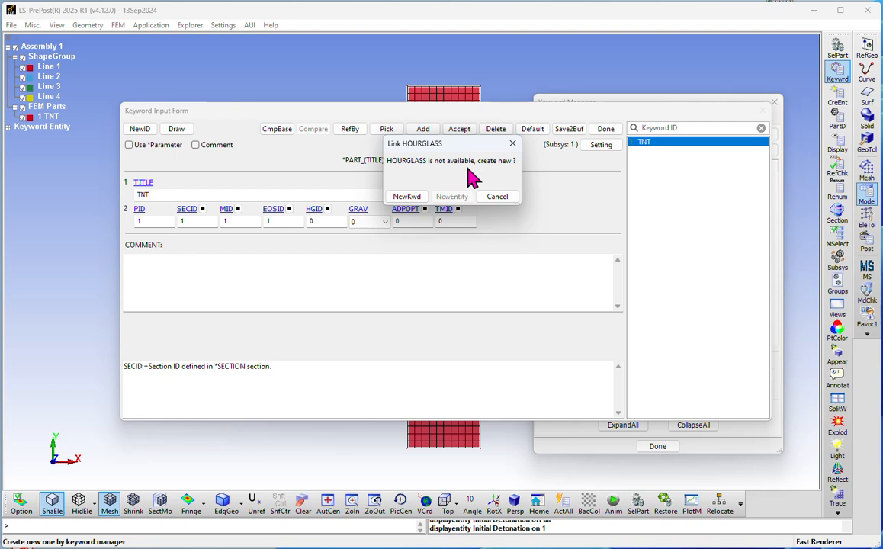
pyautogui.click(406, 199)
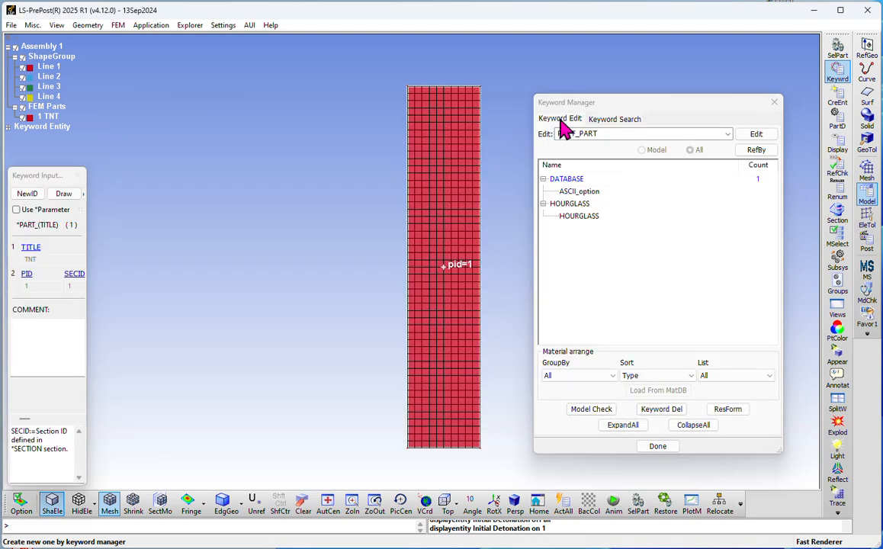
pyautogui.moveTo(570, 105); pyautogui.dragTo(542, 96)
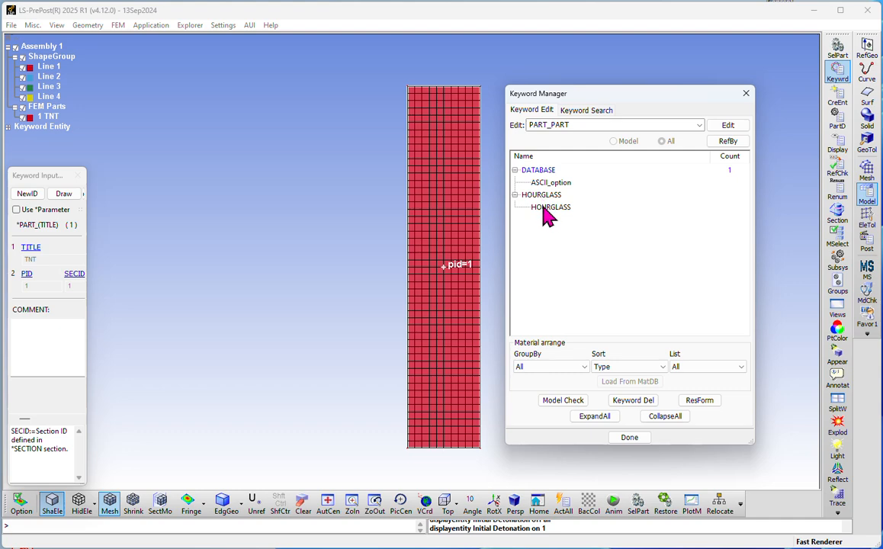
pyautogui.doubleClick(546, 208)
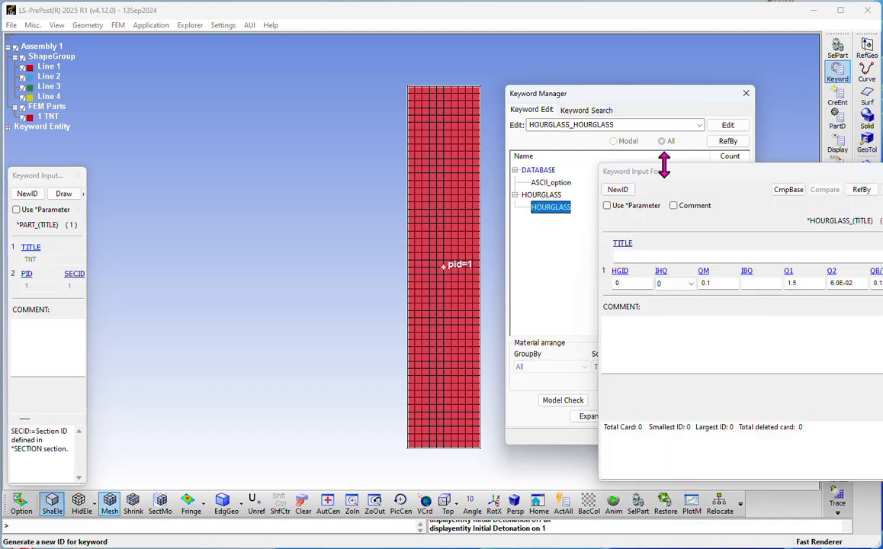
pyautogui.moveTo(607, 176); pyautogui.dragTo(311, 129)
# Step: Save the hourglass titled Hourglass with ID 1, then apply HGID 1 to the TNT part
pyautogui.click(287, 200)
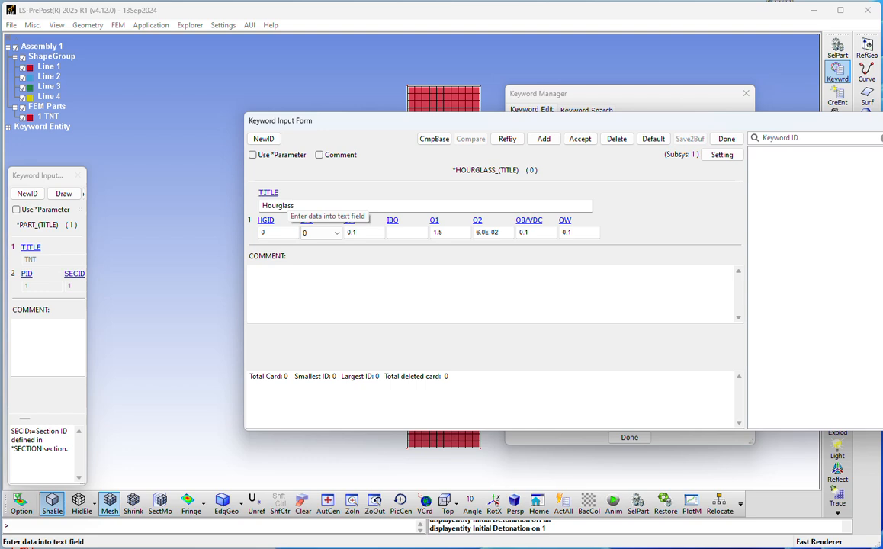
pyautogui.click(264, 138)
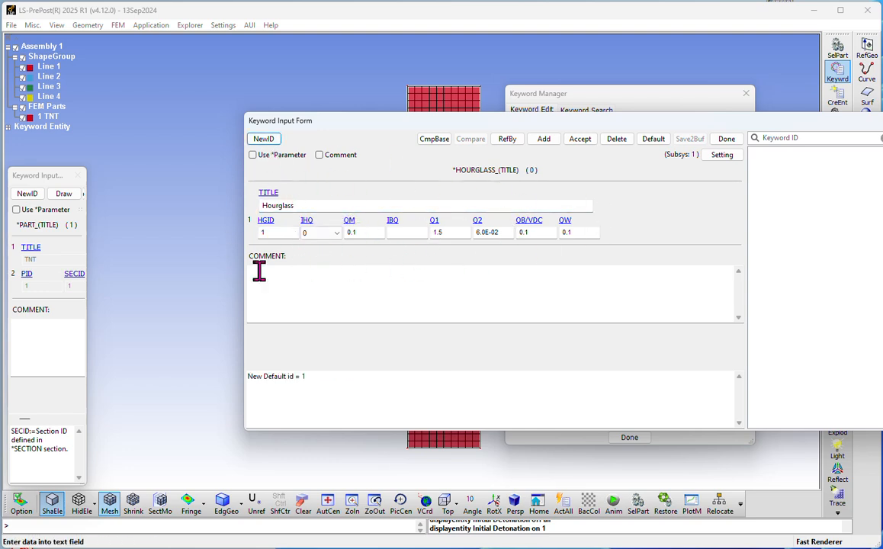
pyautogui.click(582, 139)
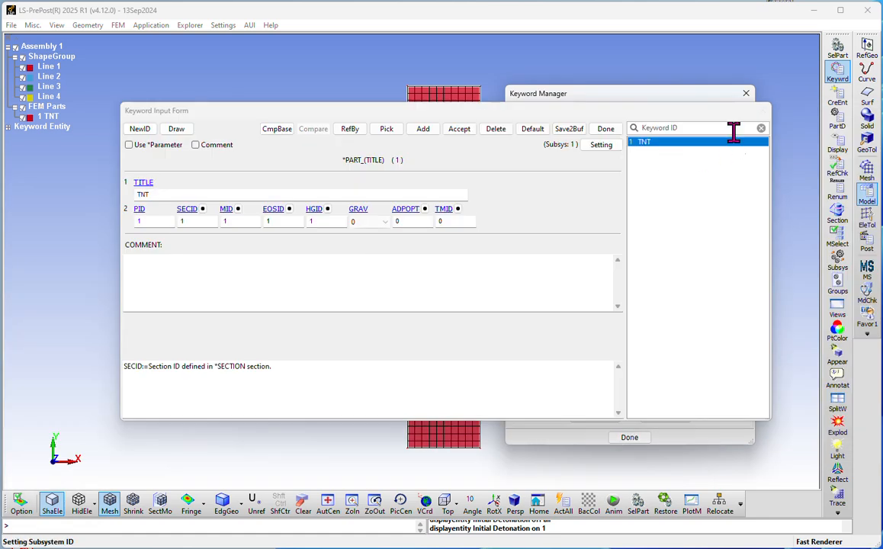
pyautogui.click(320, 222)
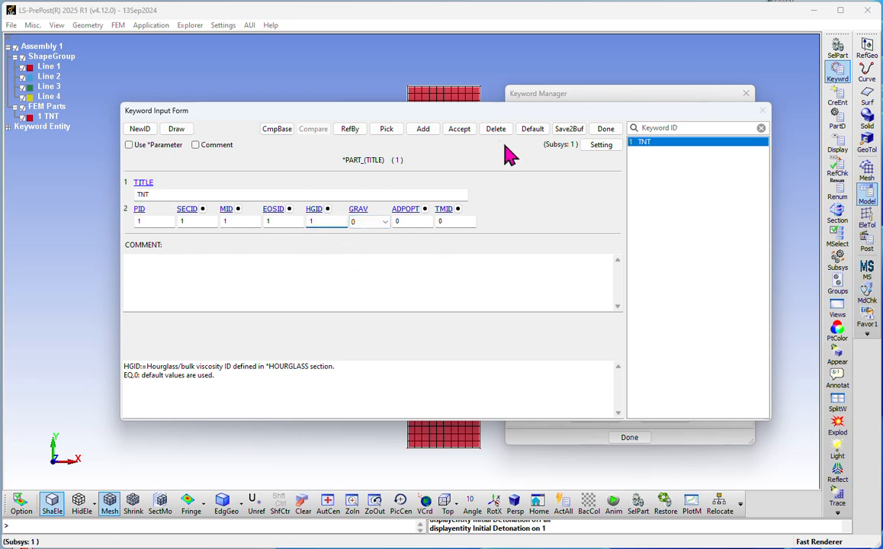
pyautogui.click(459, 129)
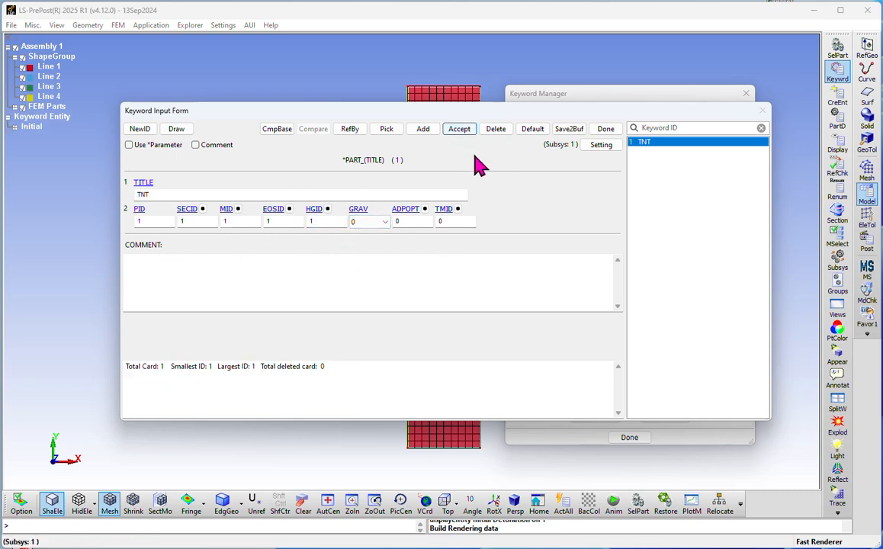
# Step: Close the part form and list only the model's keywords with every group expanded
pyautogui.click(605, 129)
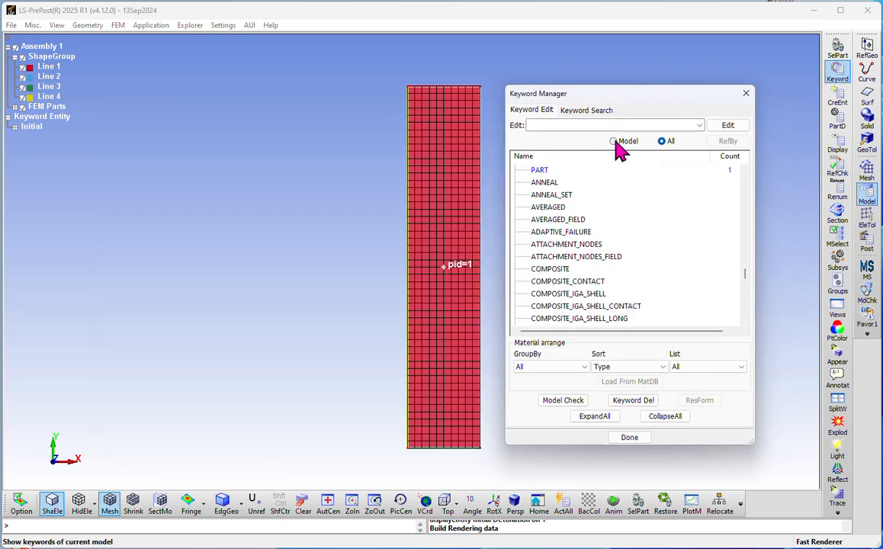
pyautogui.click(614, 141)
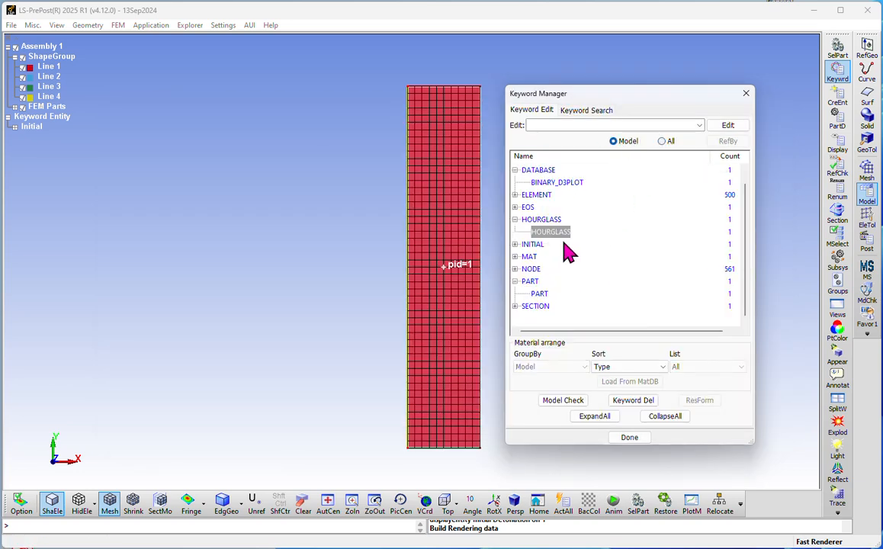
pyautogui.click(608, 421)
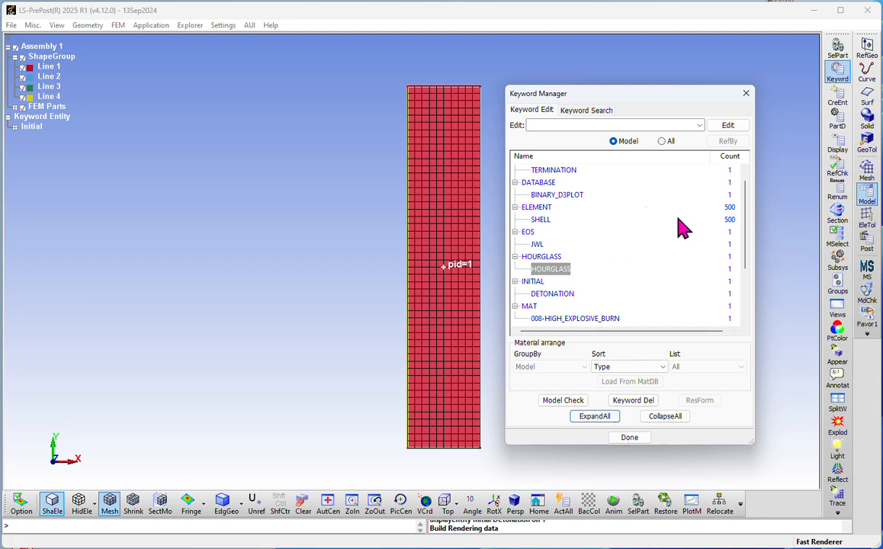
pyautogui.scroll(1, 602, 215)
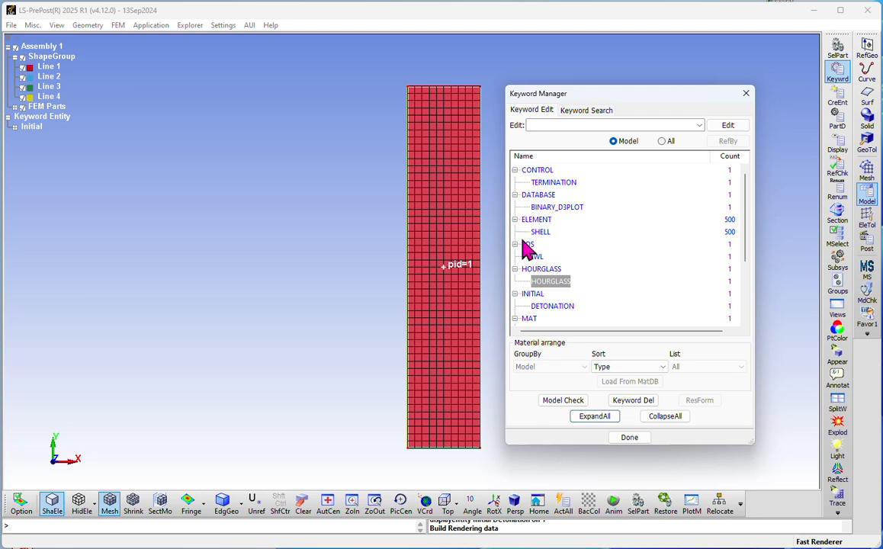
# Step: Inspect the BINARY_D3PLOT, HIGH_EXPLOSIVE_BURN and SECTION_SHELL keywords in the model list
pyautogui.click(568, 208)
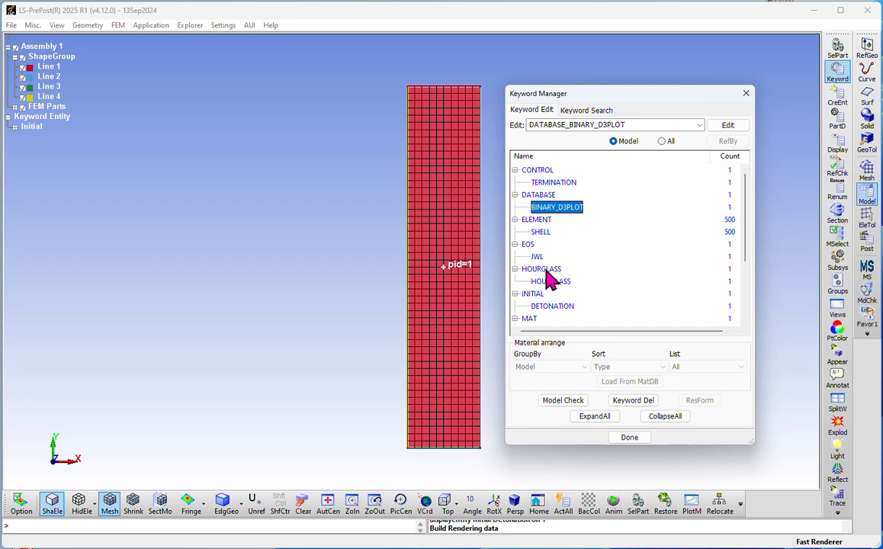
pyautogui.scroll(-1, 580, 284)
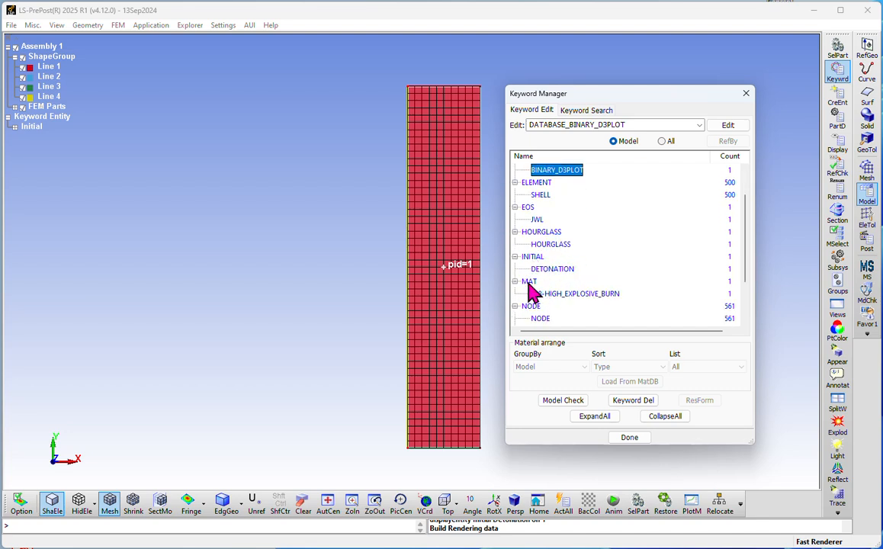
pyautogui.click(589, 293)
pyautogui.scroll(-2, 589, 291)
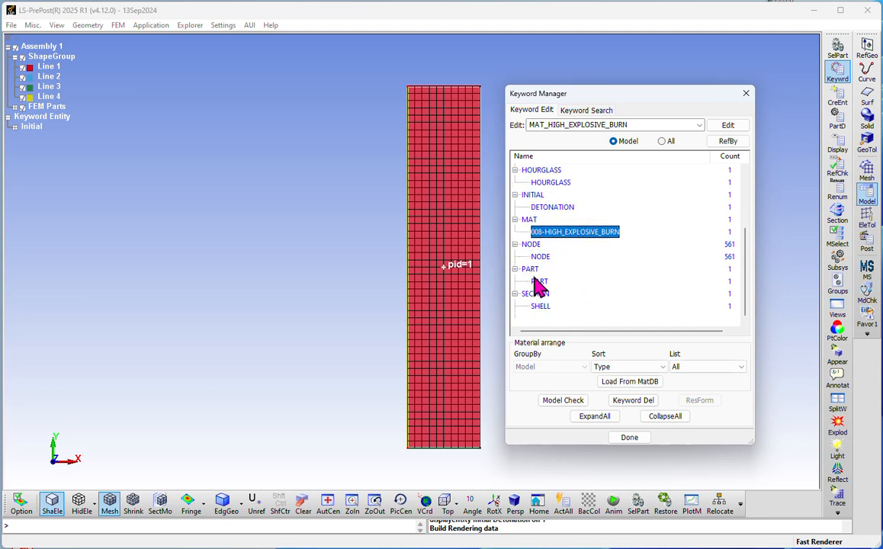
pyautogui.click(540, 306)
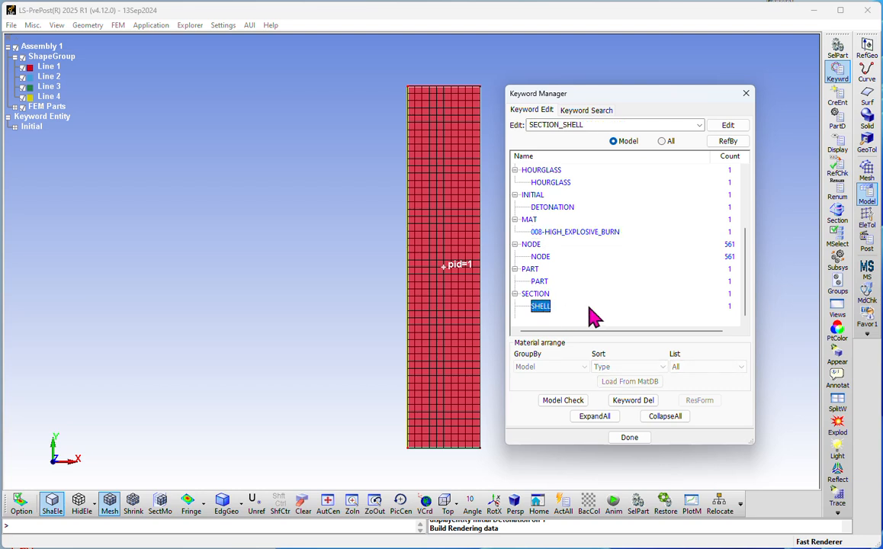